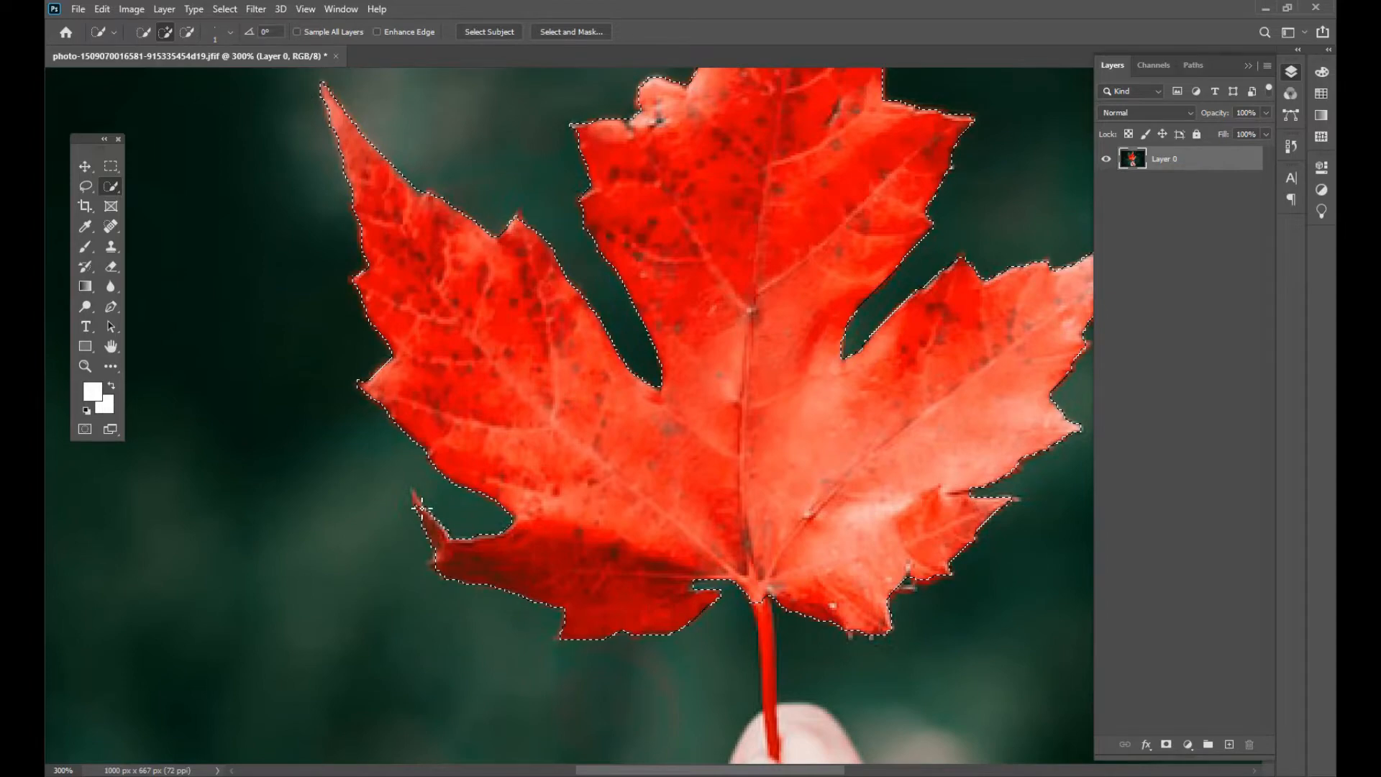
Check the selection outline around all lobes and tips of the red leaf for missed or spilled areas.
drag(664, 443, 453, 546)
drag(681, 456, 633, 585)
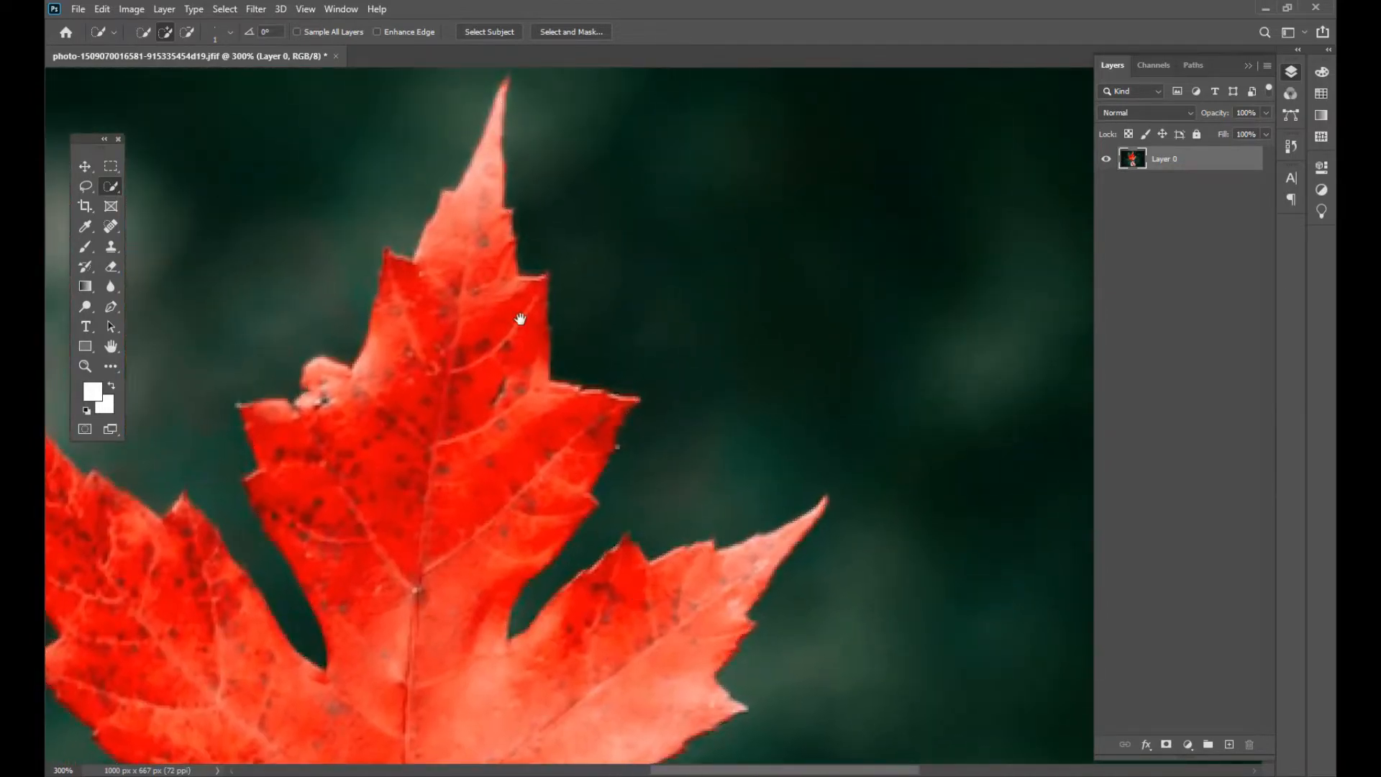
scroll(520, 319, up, 5)
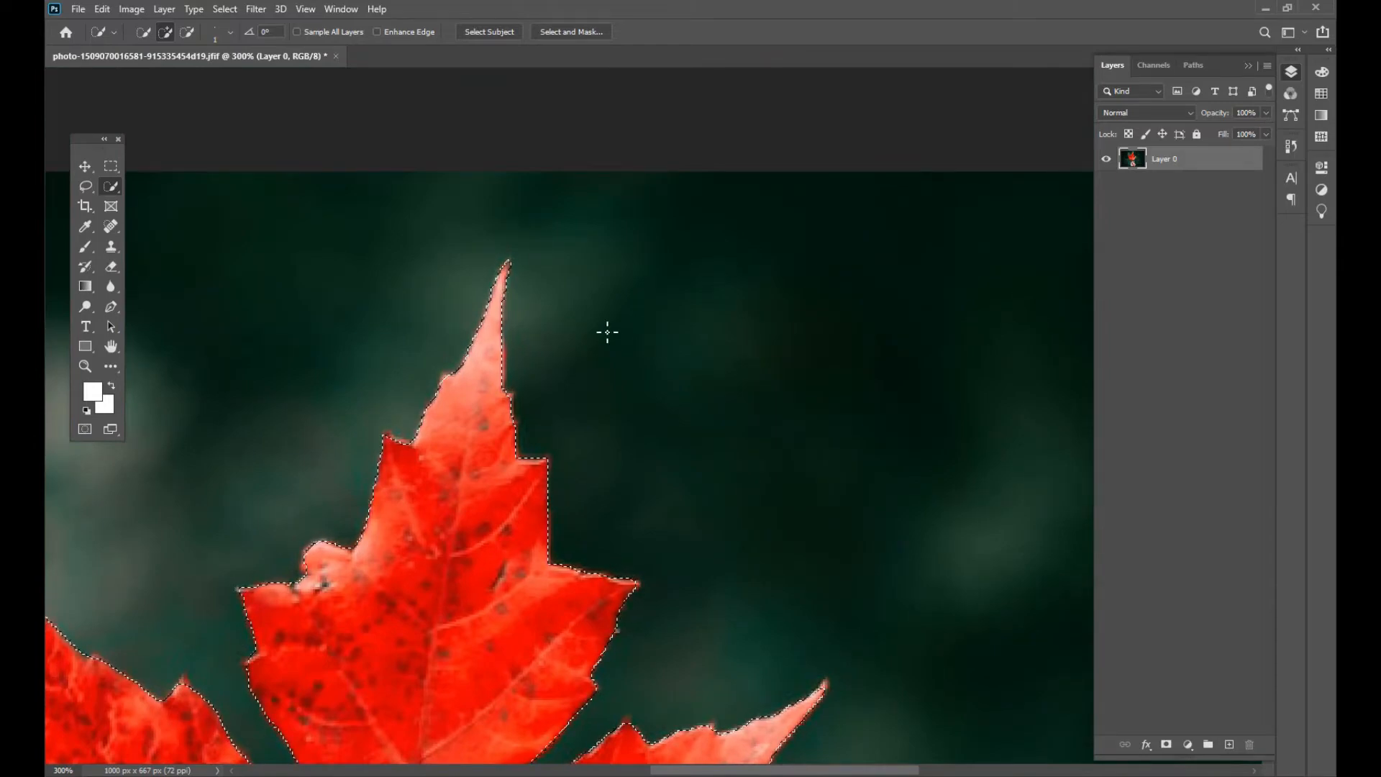
scroll(568, 417, down, 6)
drag(585, 462, 654, 364)
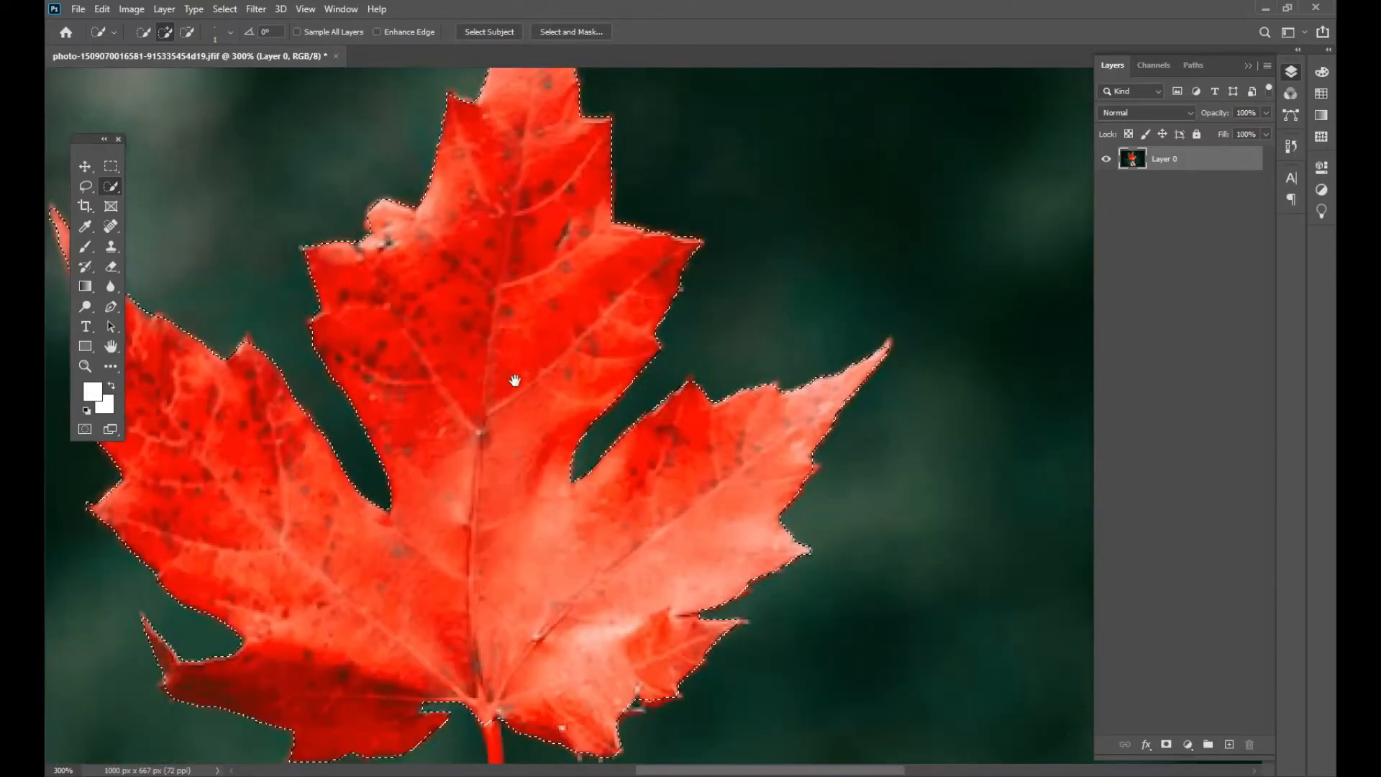
drag(515, 380, 456, 209)
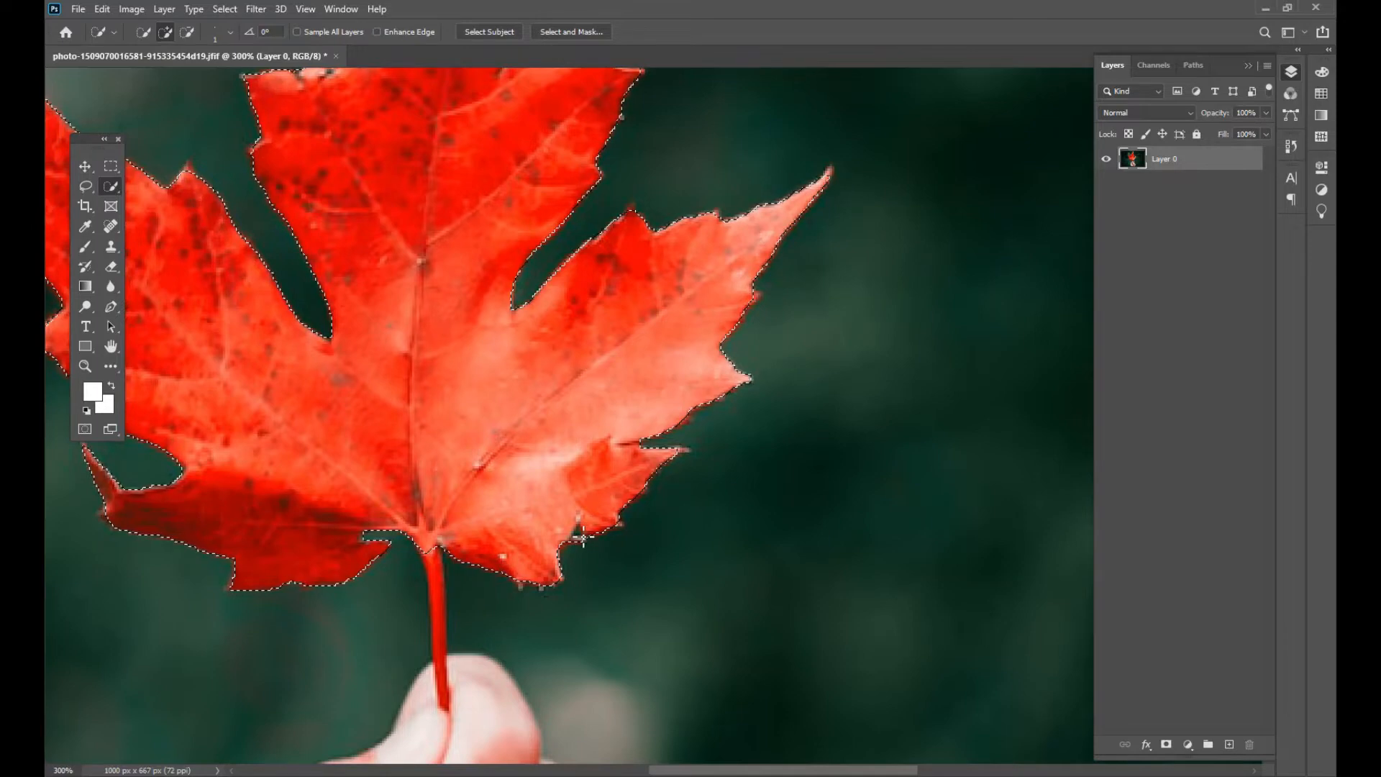
key(alt)
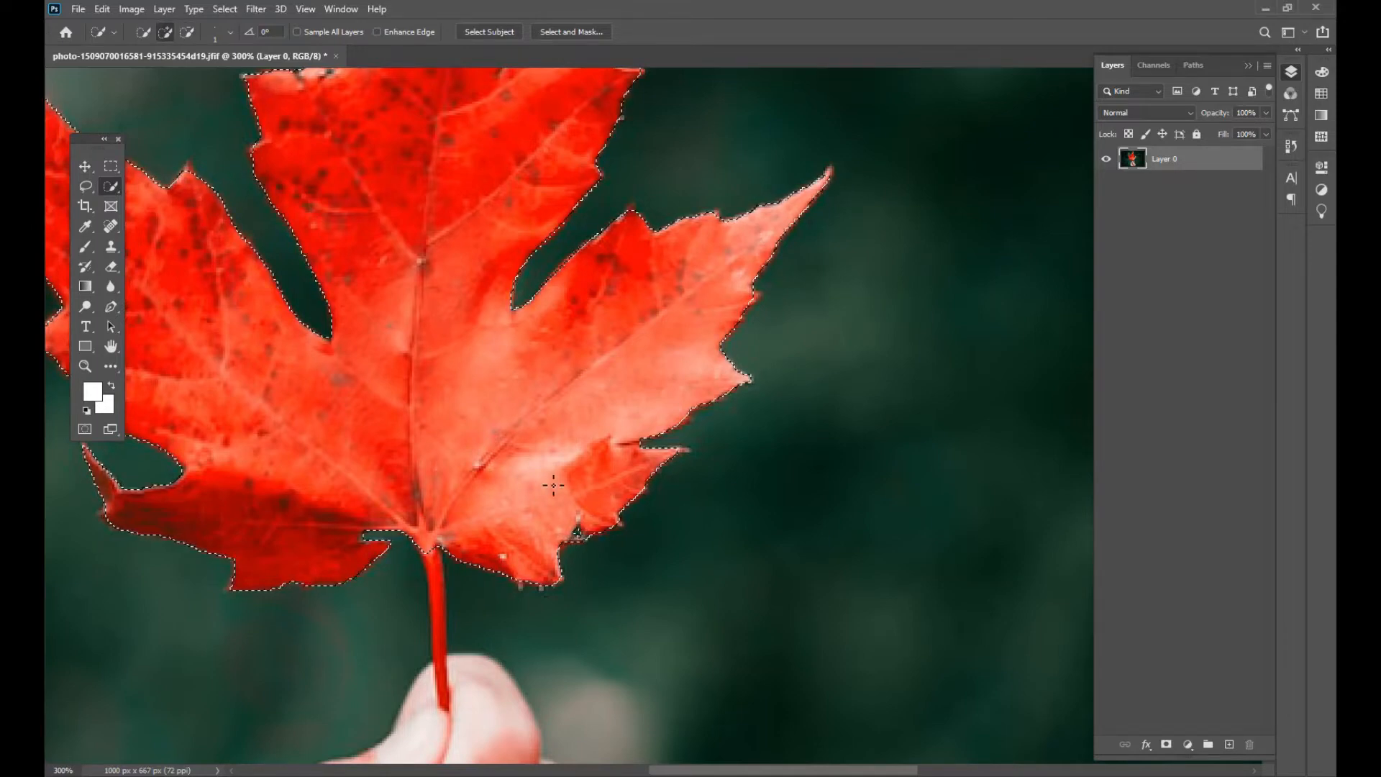
drag(705, 416, 738, 676)
drag(632, 518, 689, 499)
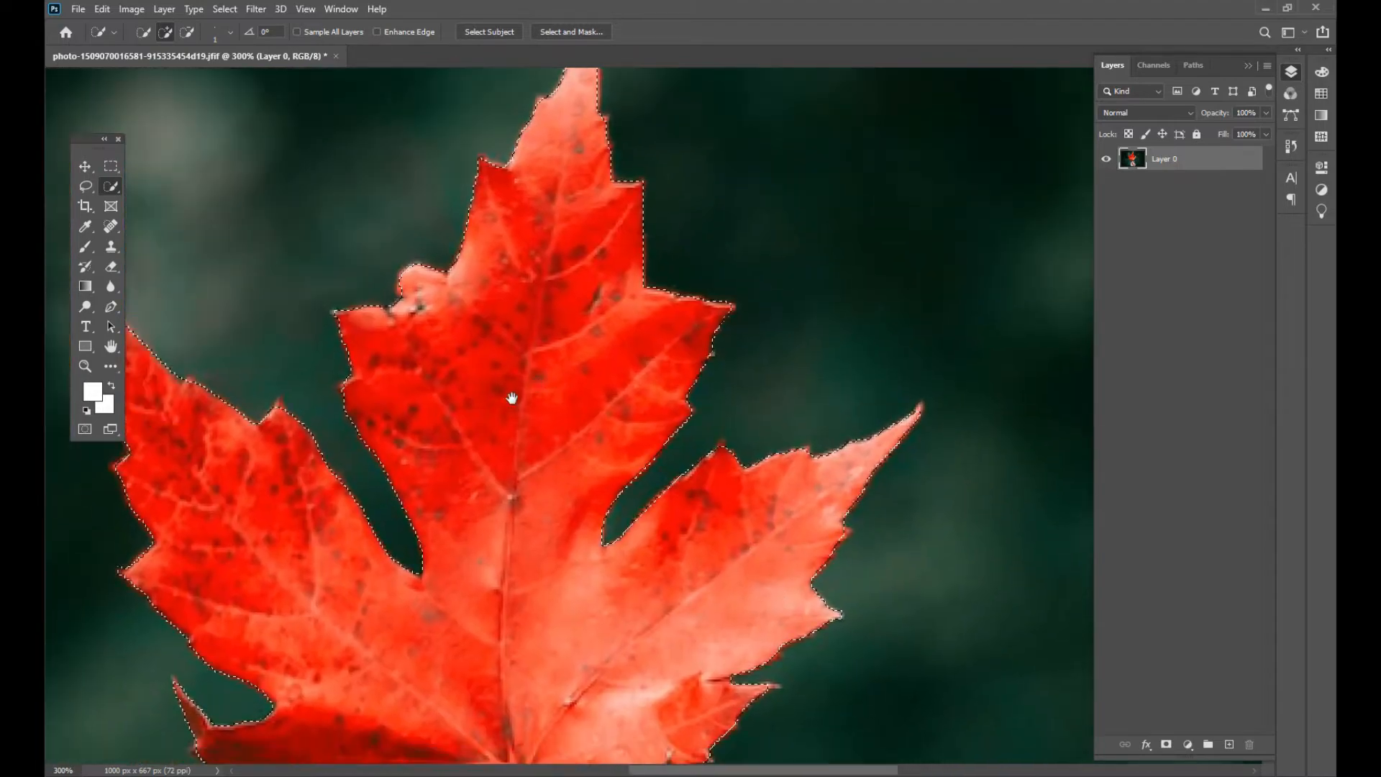
key(alt)
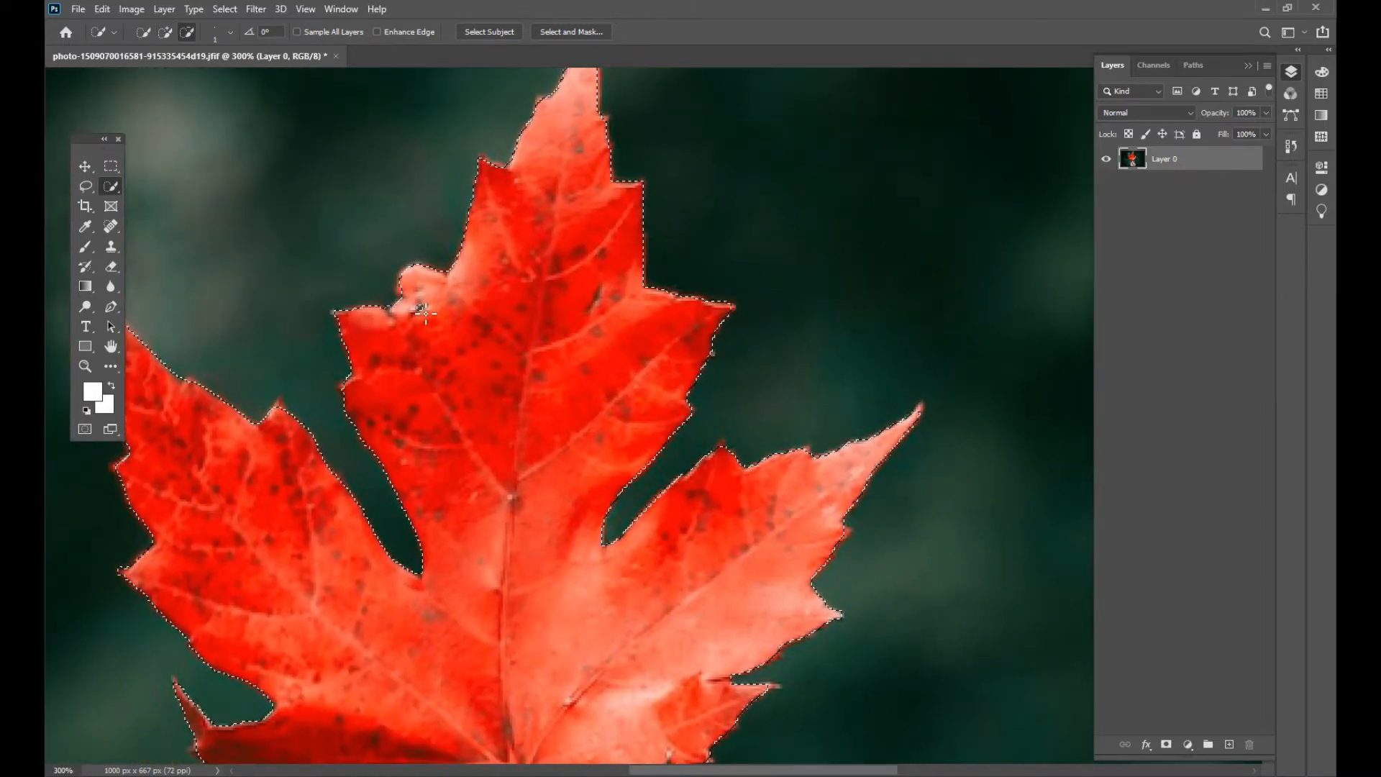
scroll(704, 512, down, 3)
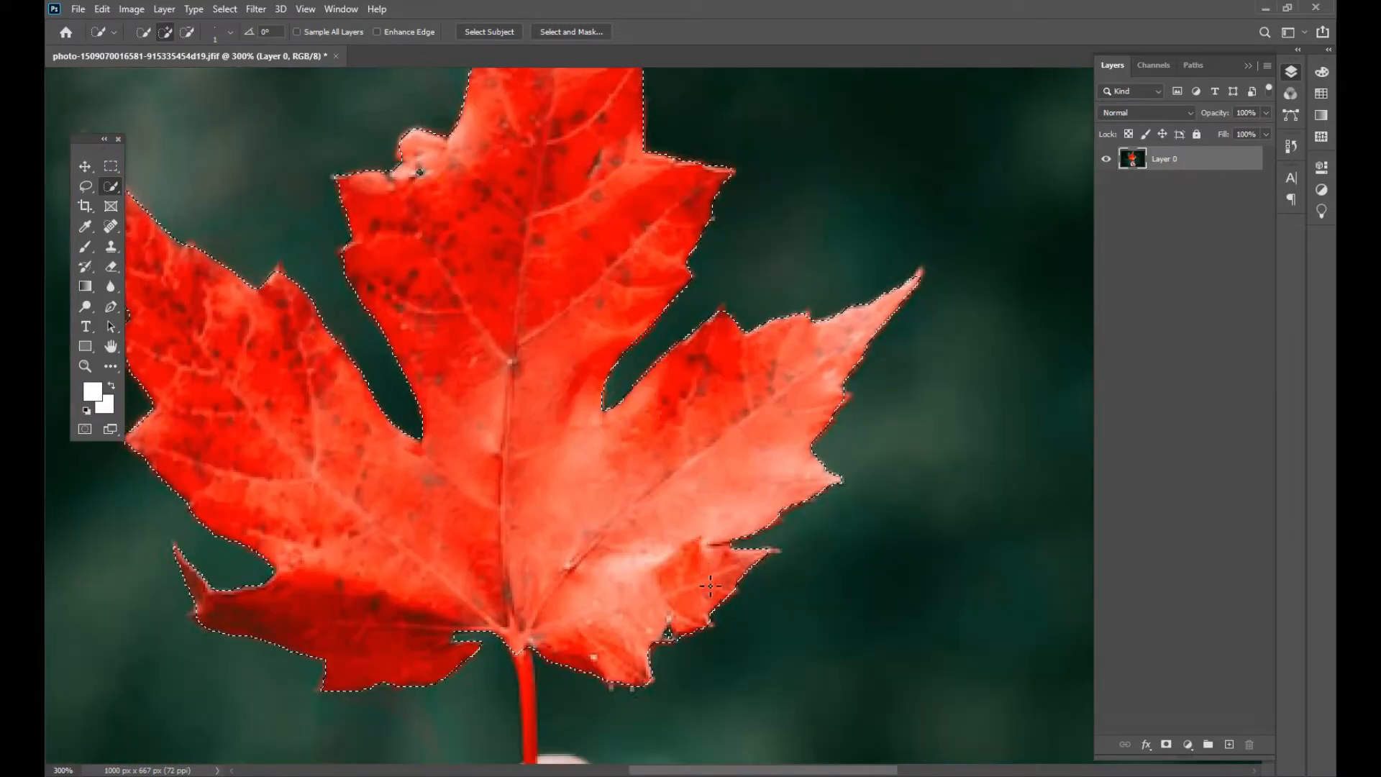
Extend the leaf selection down the red stem to where the fingers hold it, and check the outline.
scroll(478, 564, down, 4)
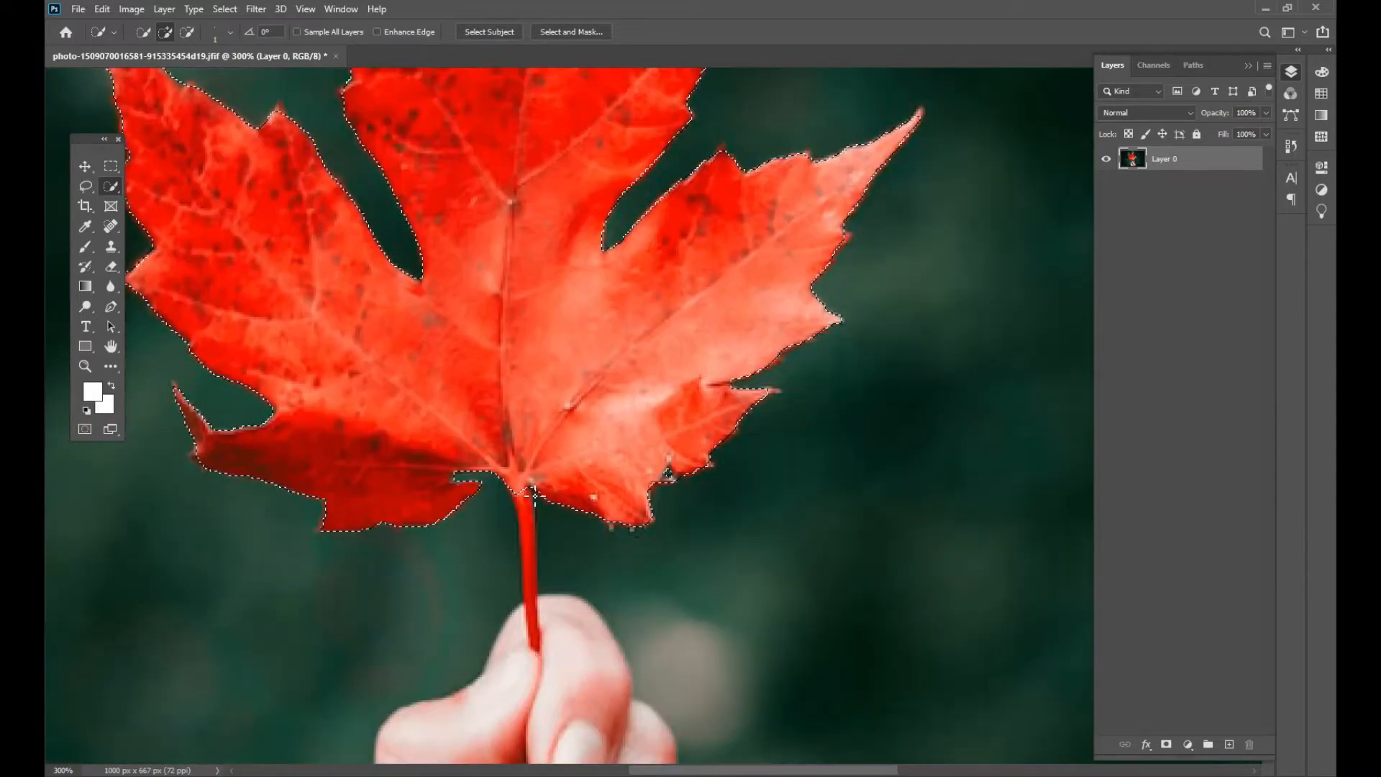
drag(530, 496, 536, 529)
scroll(693, 576, down, 2)
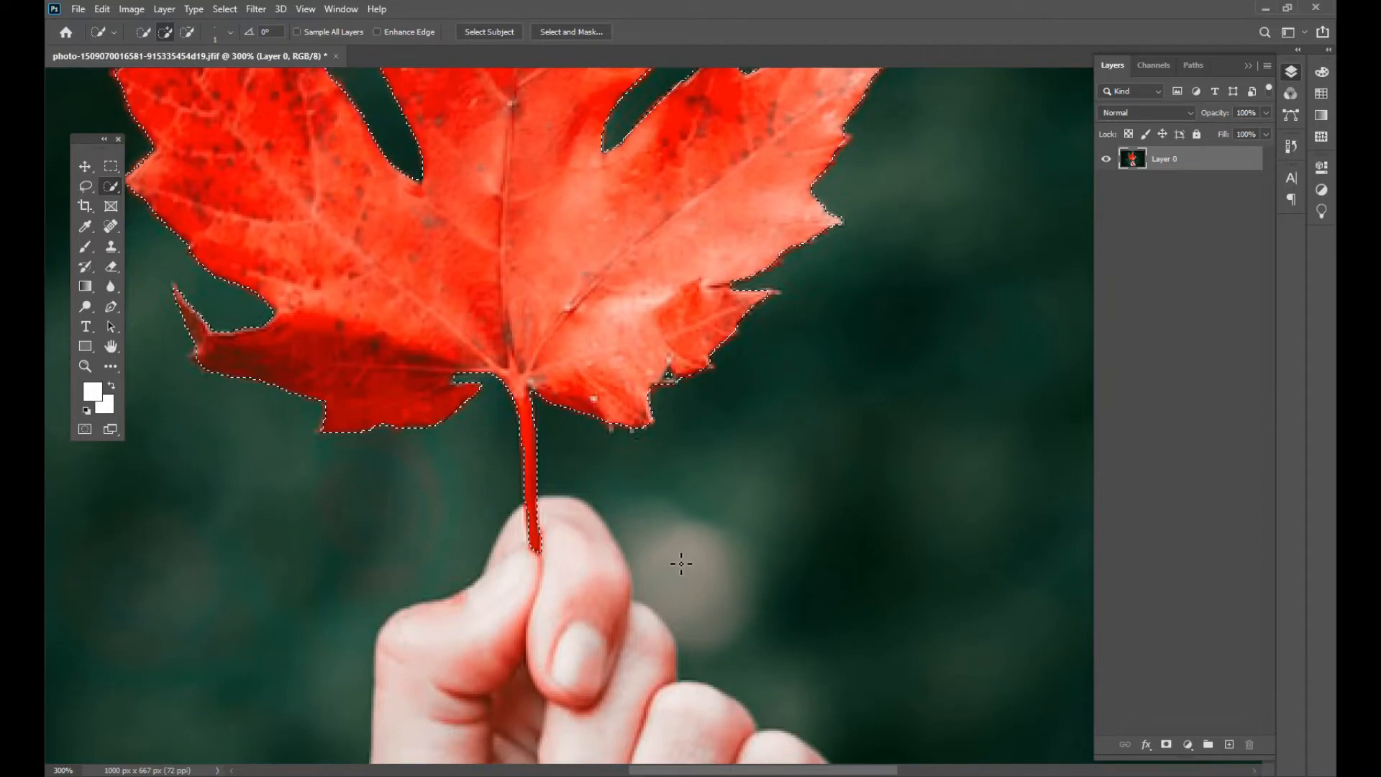
scroll(680, 563, up, 4)
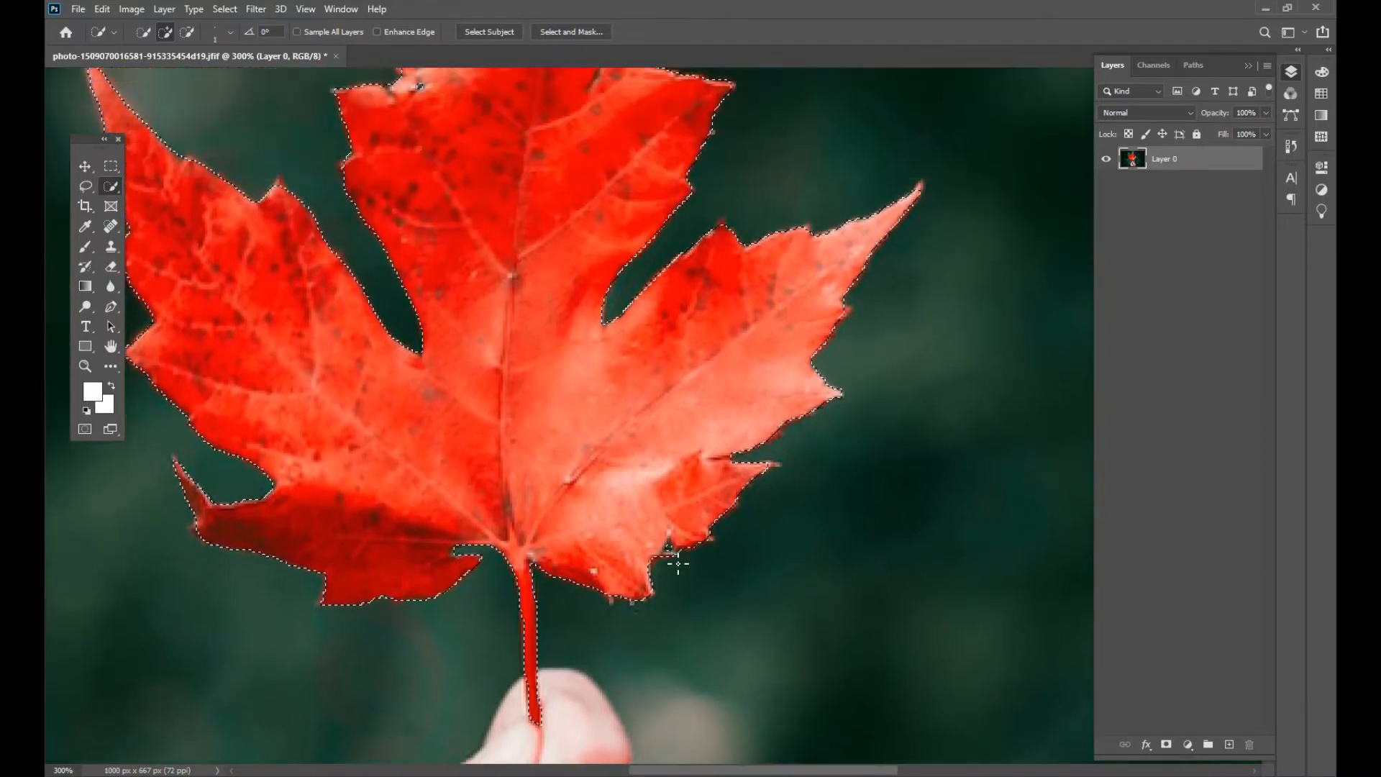
scroll(678, 563, up, 7)
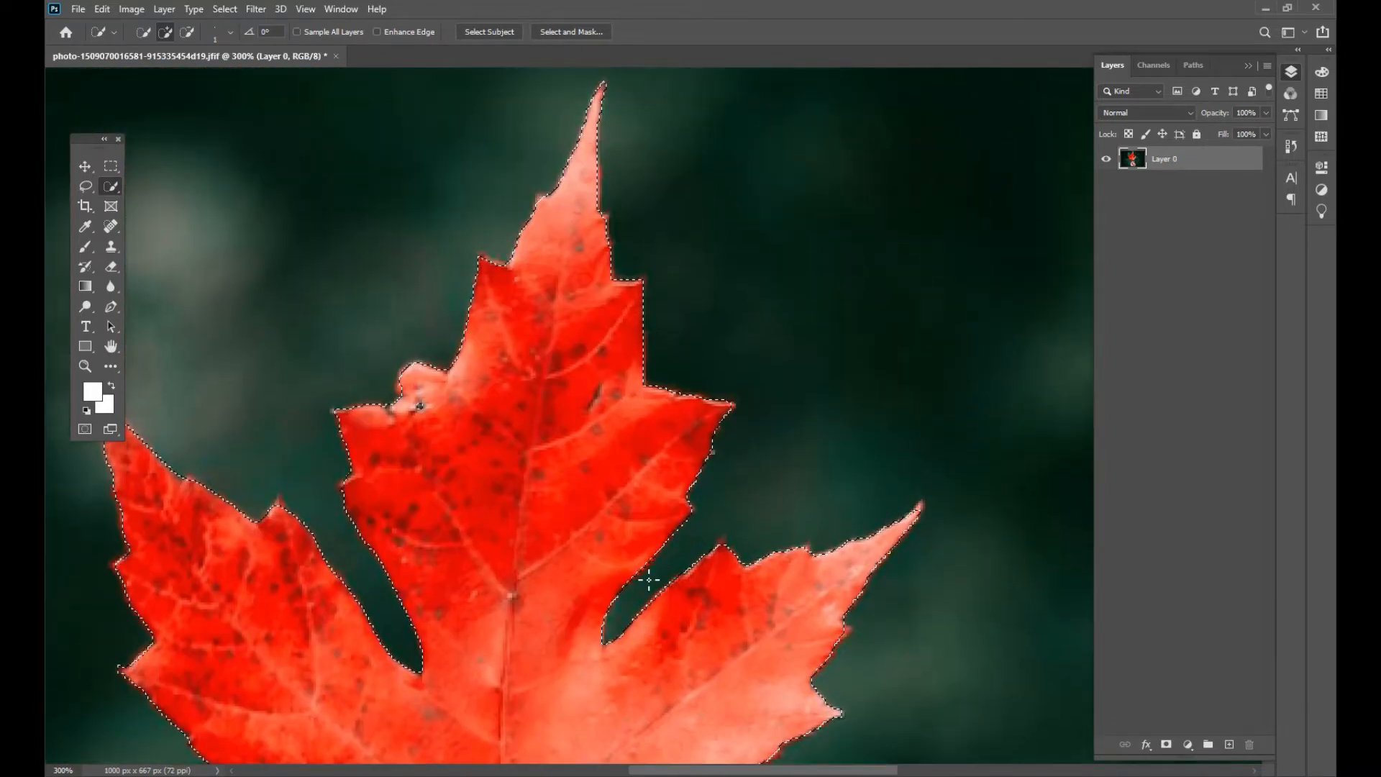
Copy the selected leaf onto two new layers and convert the upper one, Layer 1 copy, to a smart object.
key(ctrl+1)
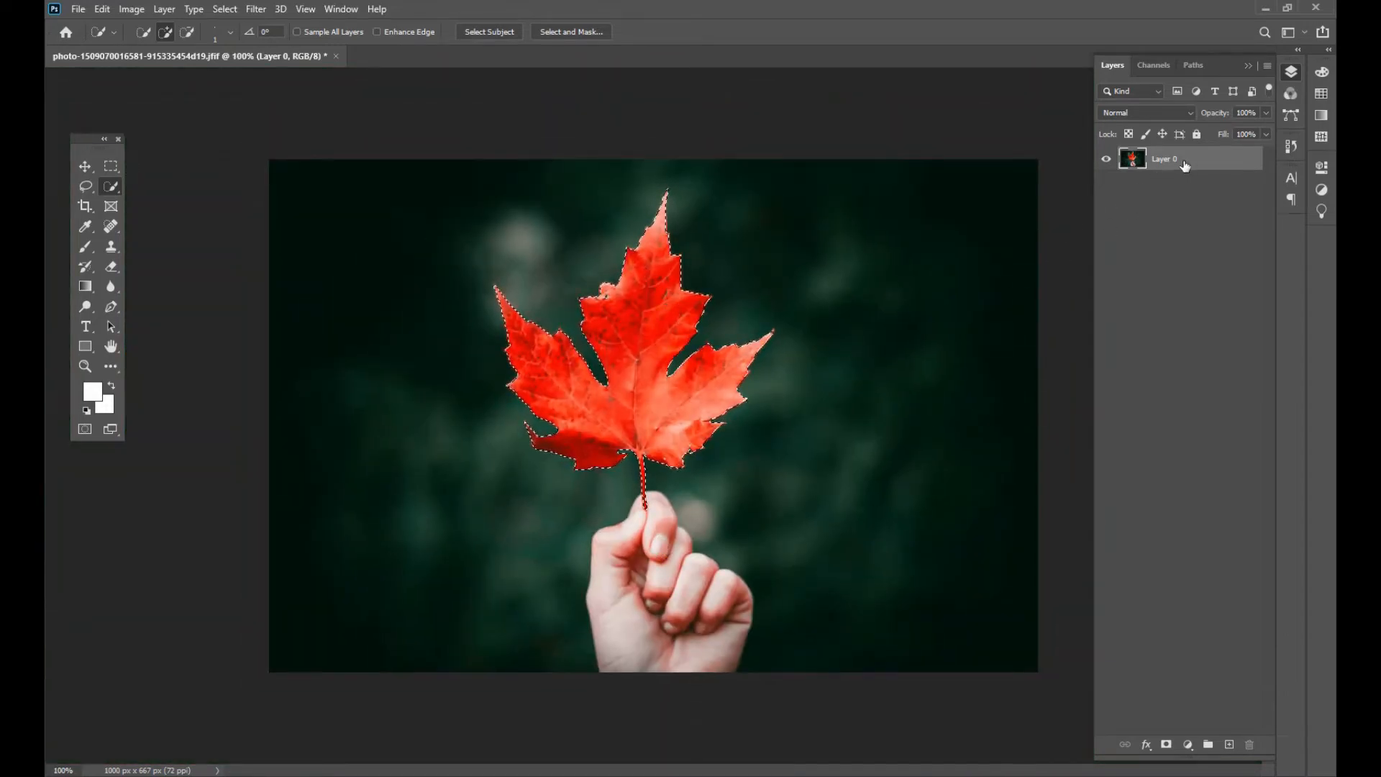
key(ctrl+j)
key(ctrl+j)
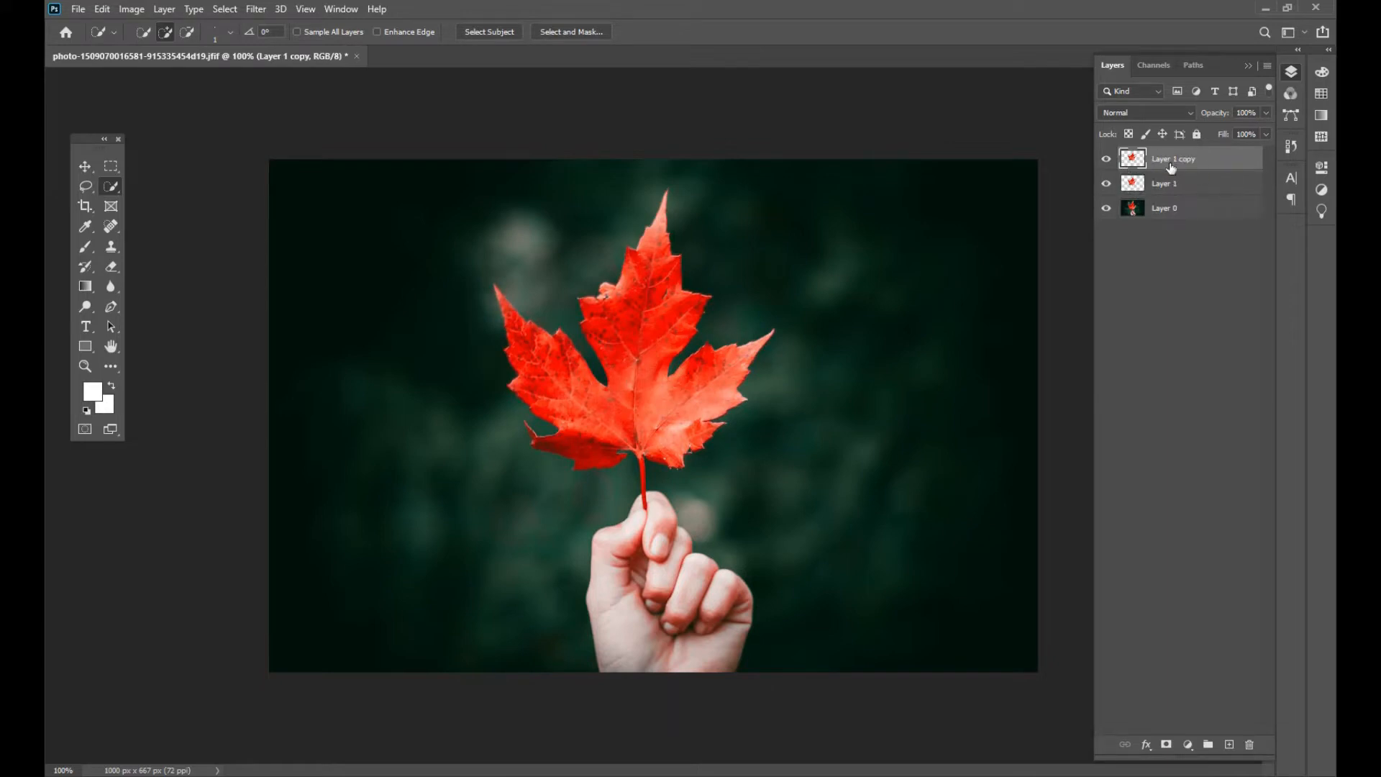
right_click(1171, 162)
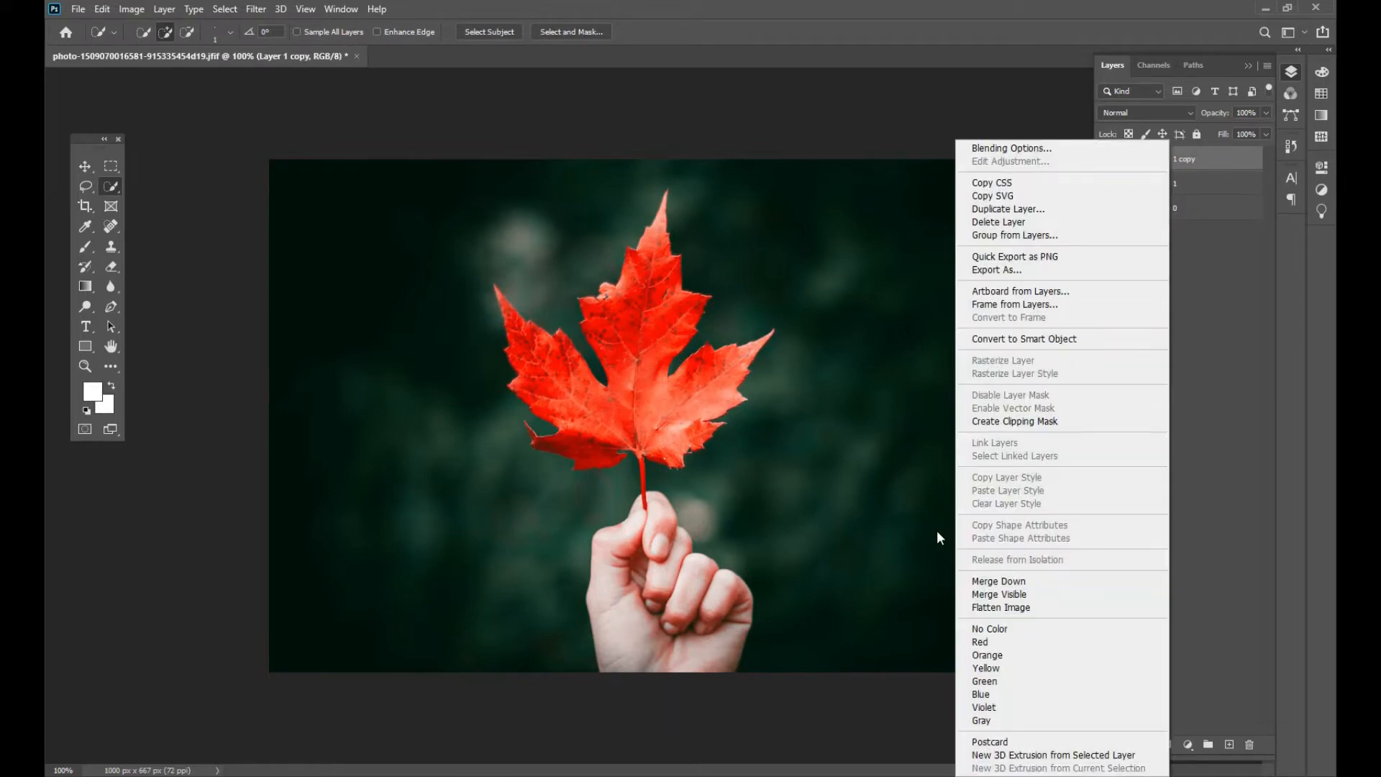
click(1043, 340)
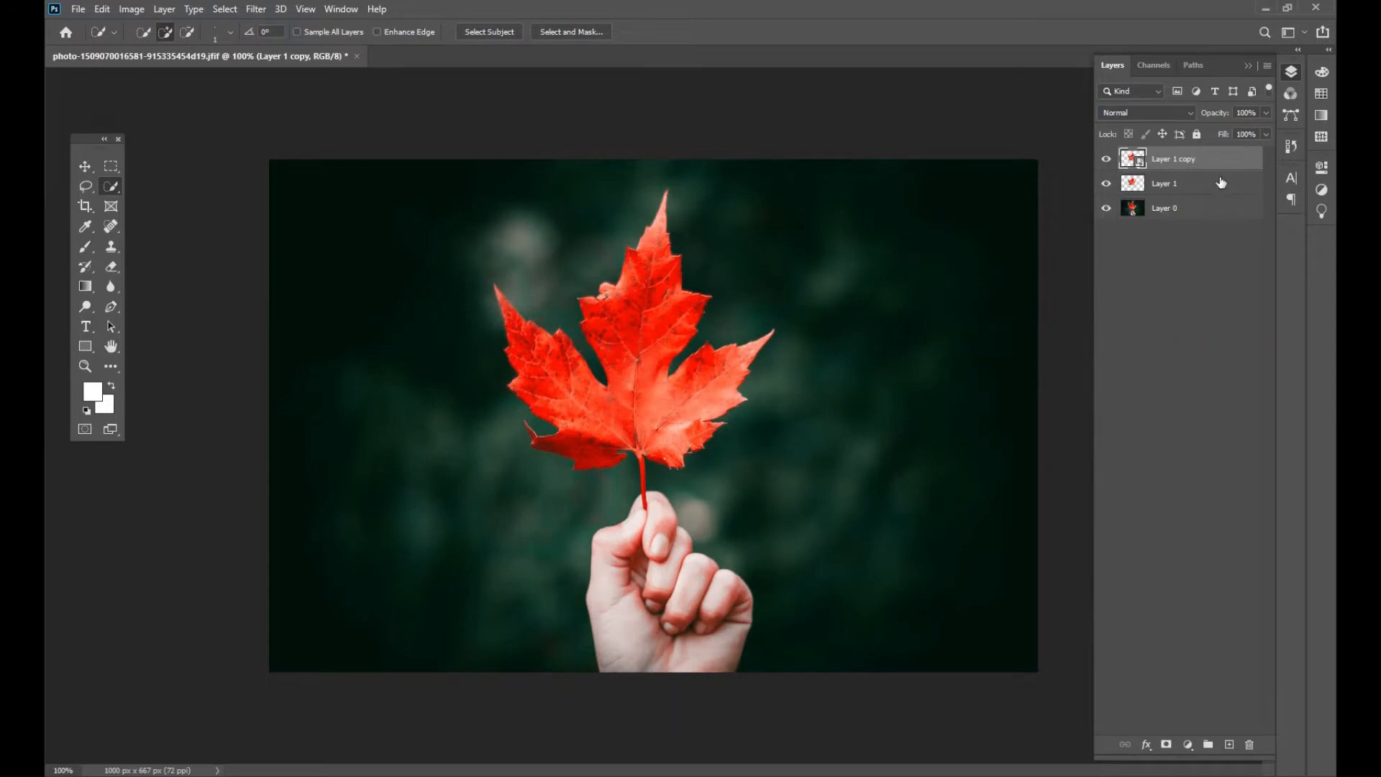
Set Layer 1 copy's blending mode to Screen and apply a Gaussian Blur with a radius of 5 pixels.
click(1183, 113)
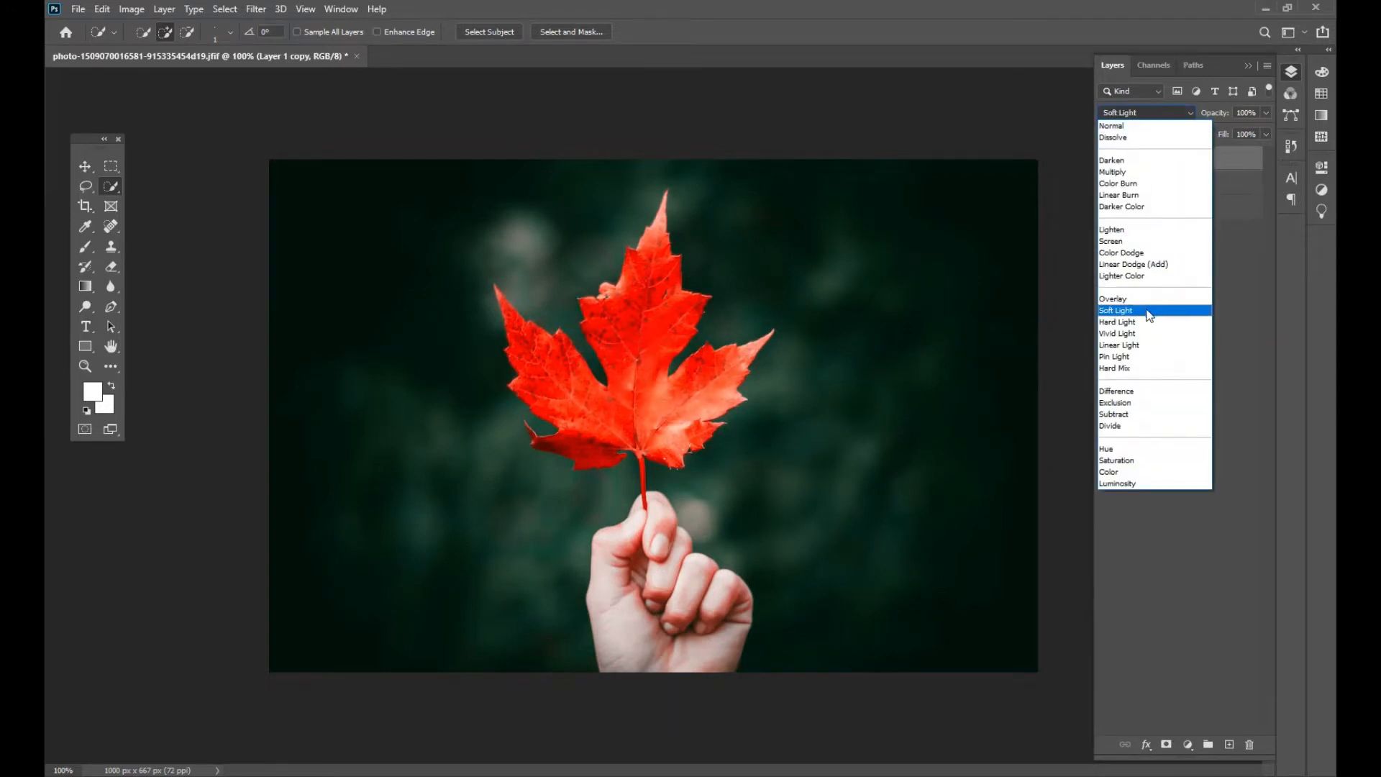
click(1141, 242)
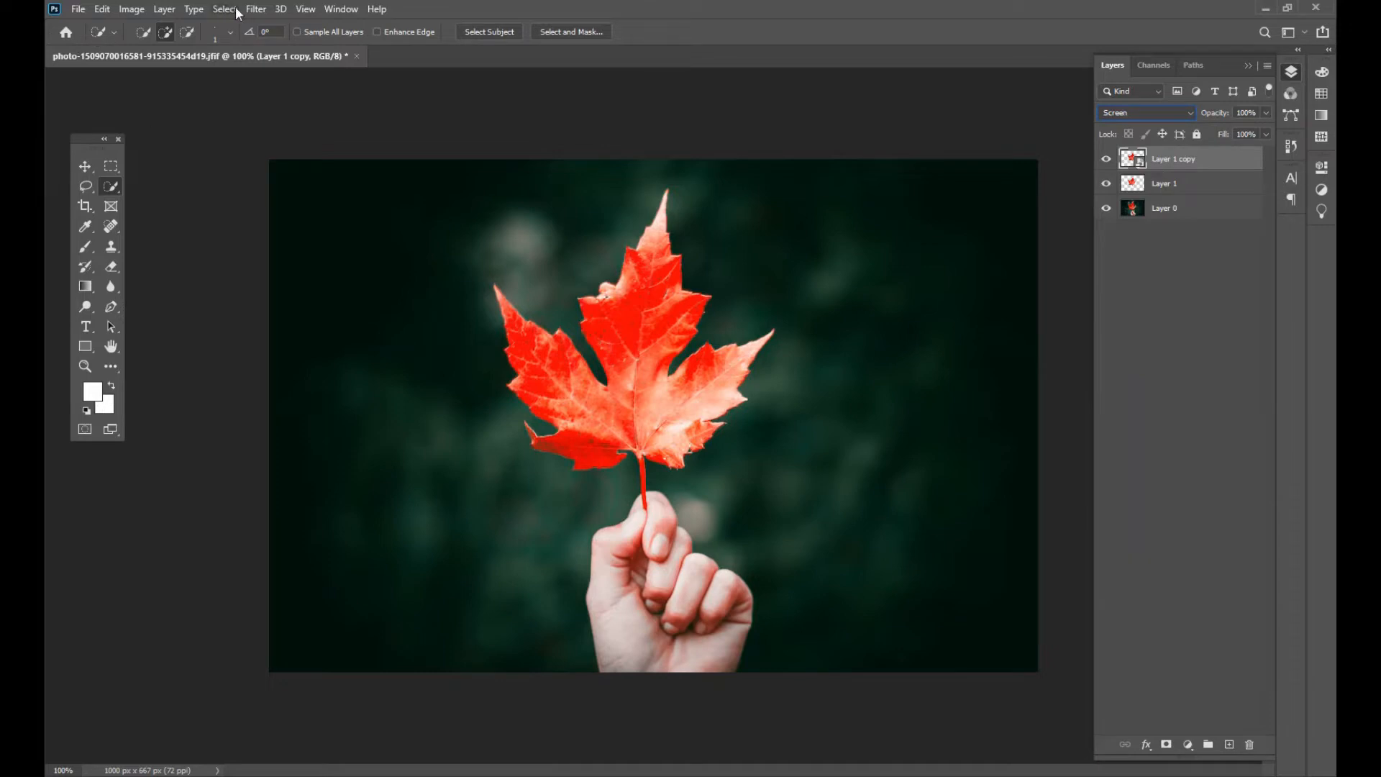
click(256, 9)
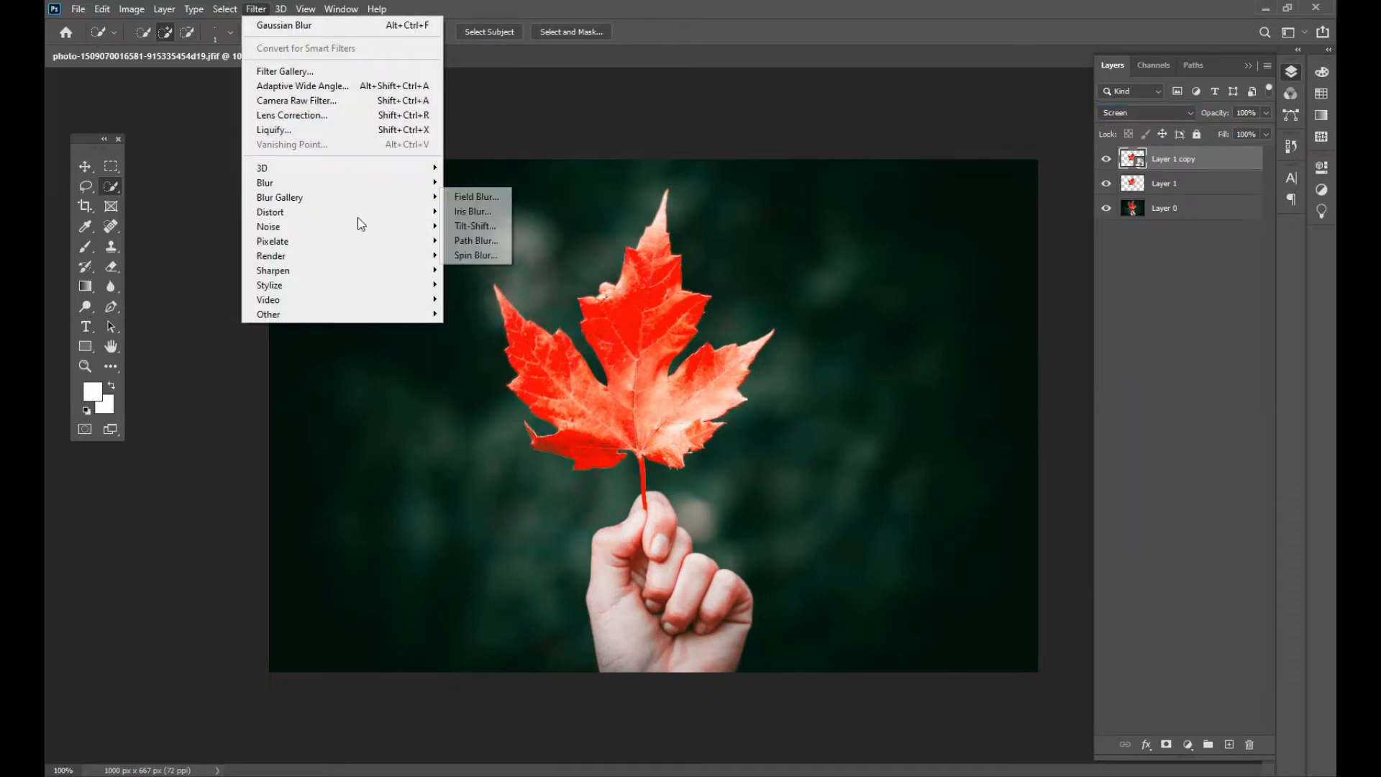
mouse_move(386, 184)
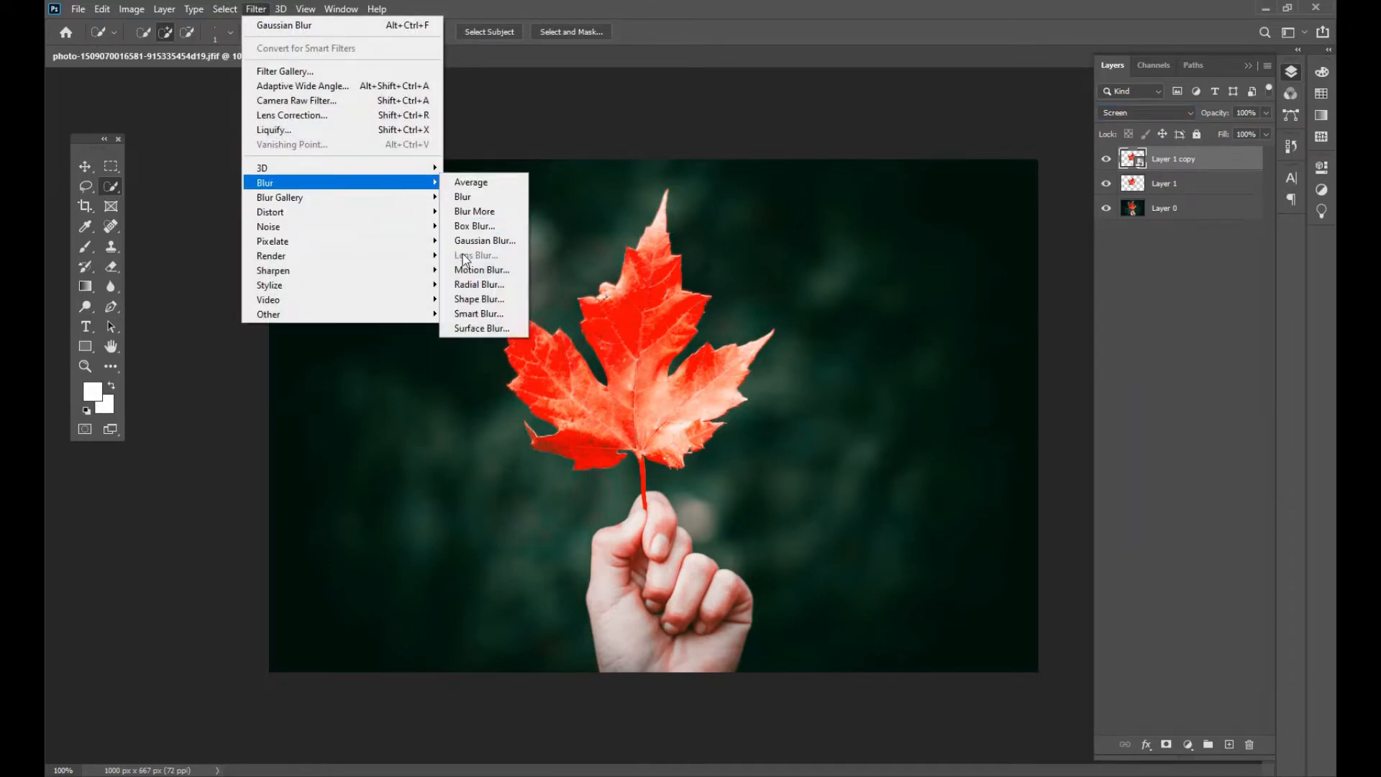
click(485, 239)
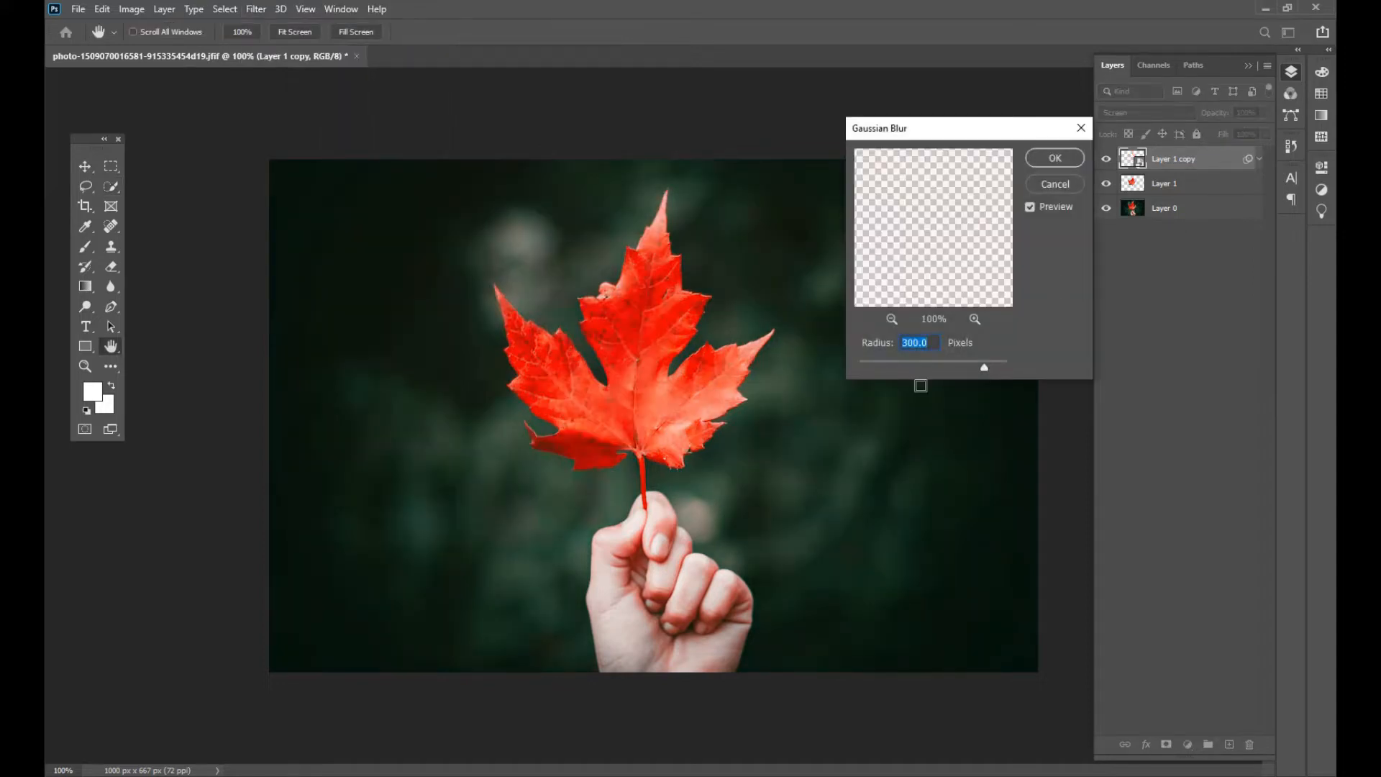
text(5)
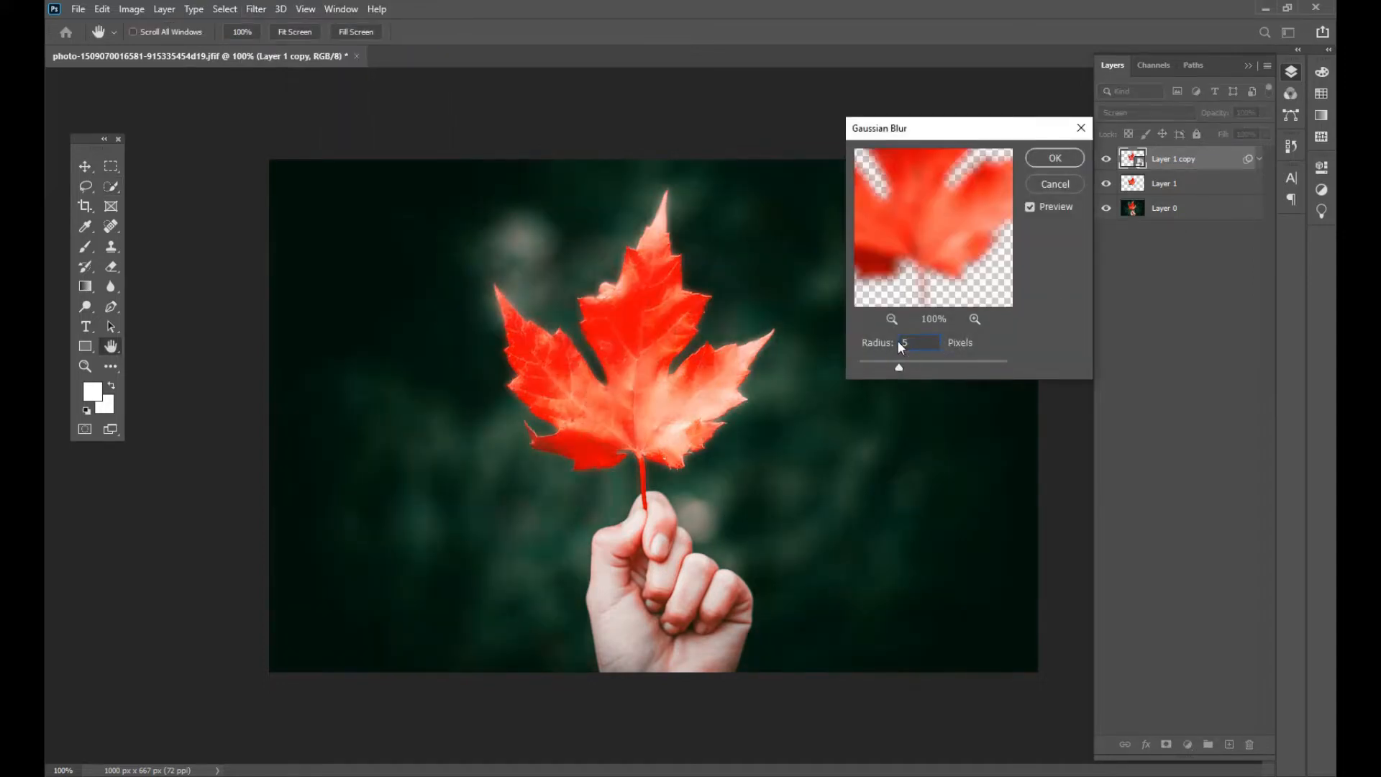
click(1051, 158)
key(w)
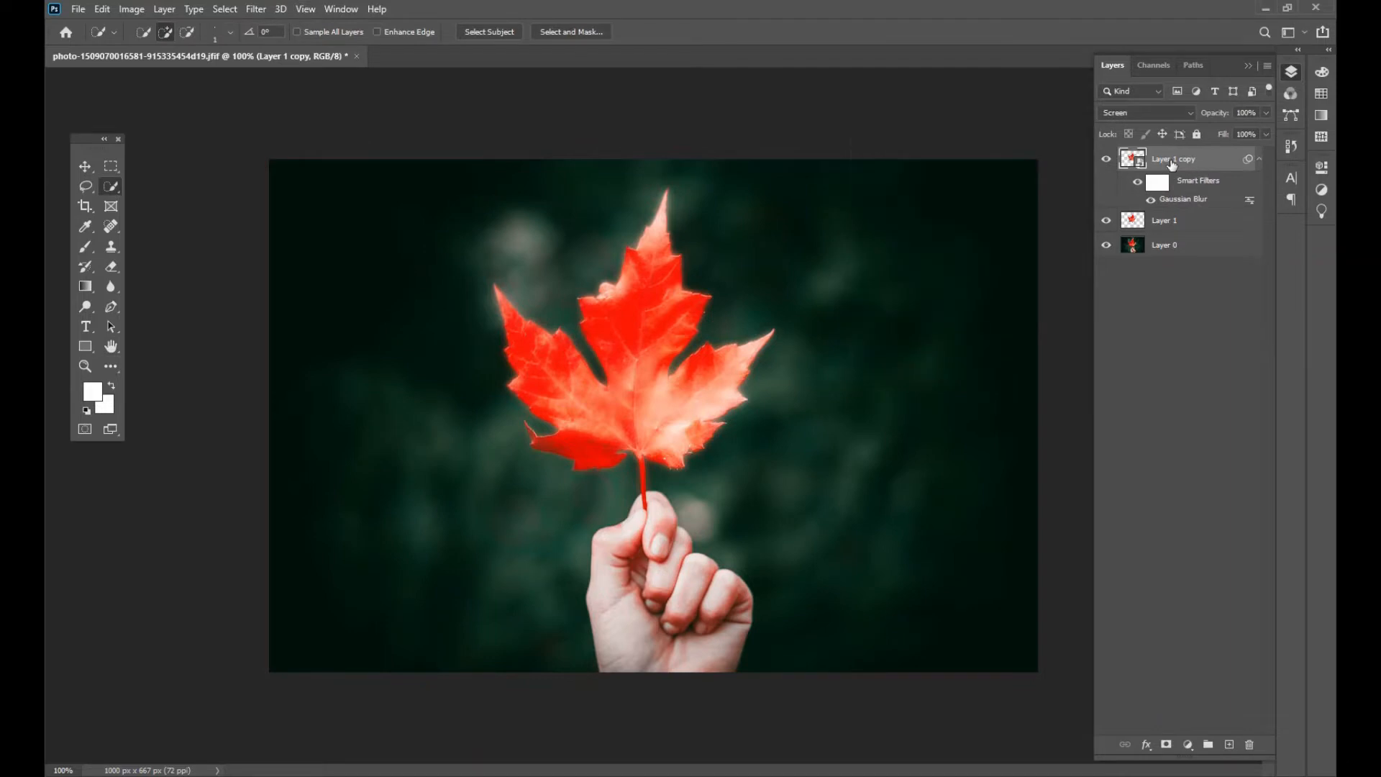
Duplicate the blurred Layer 1 copy and set the duplicate's Gaussian Blur radius to 15 pixels.
drag(1197, 159, 1230, 745)
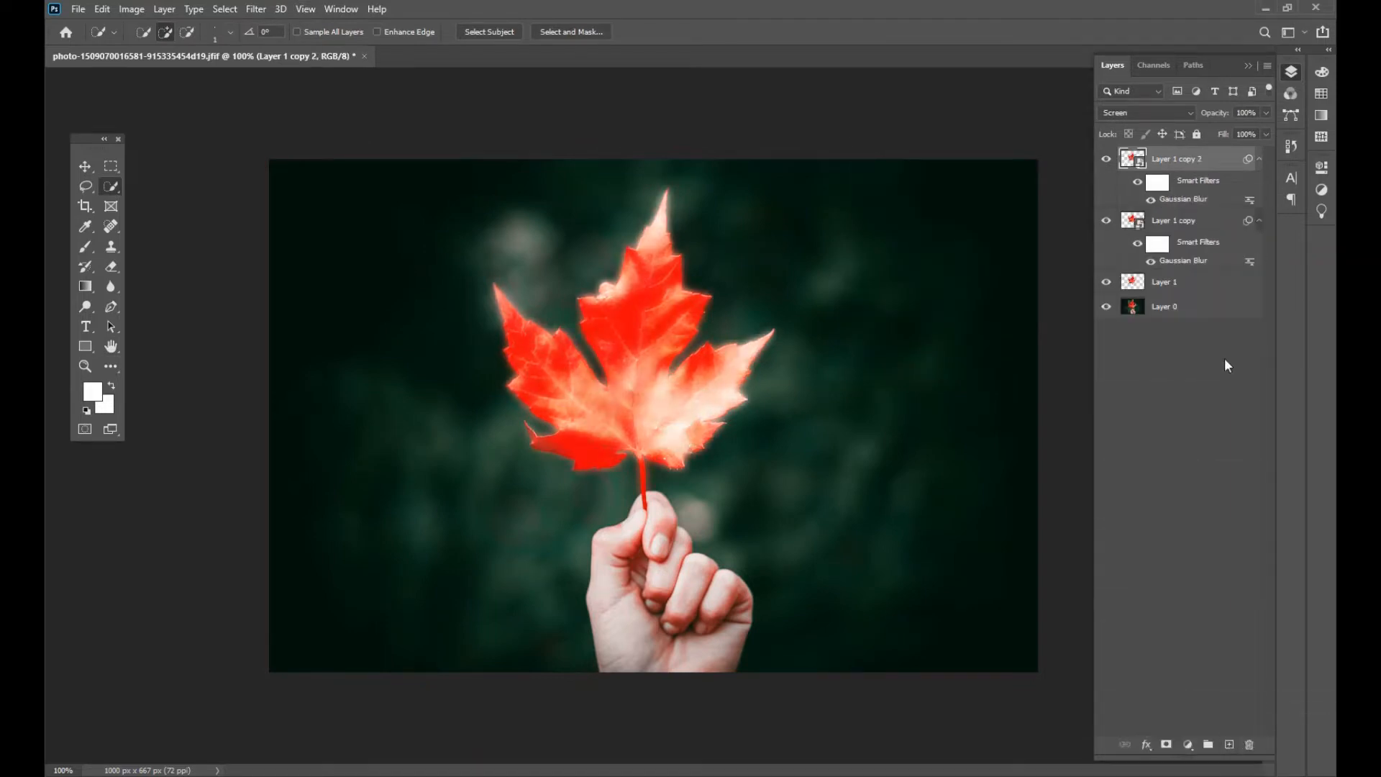
double_click(1190, 202)
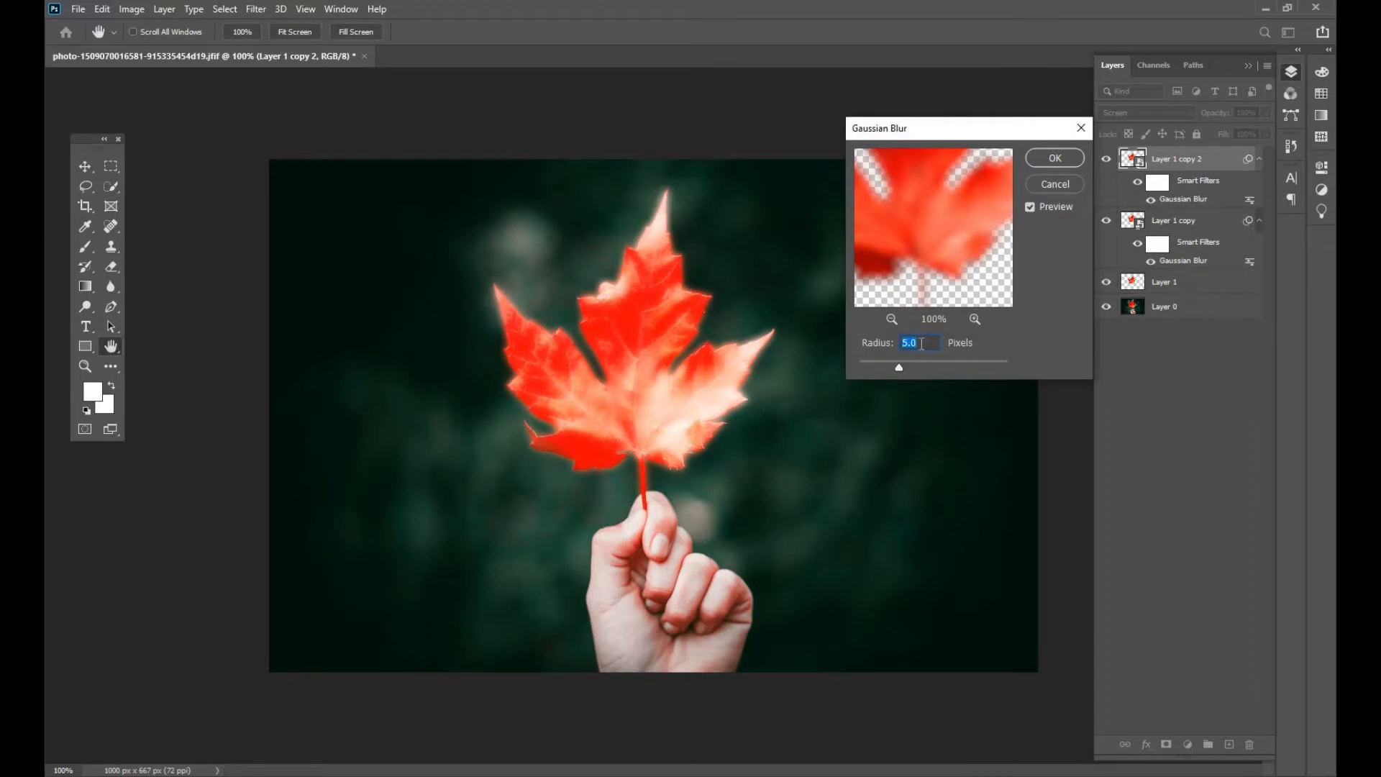
text(15)
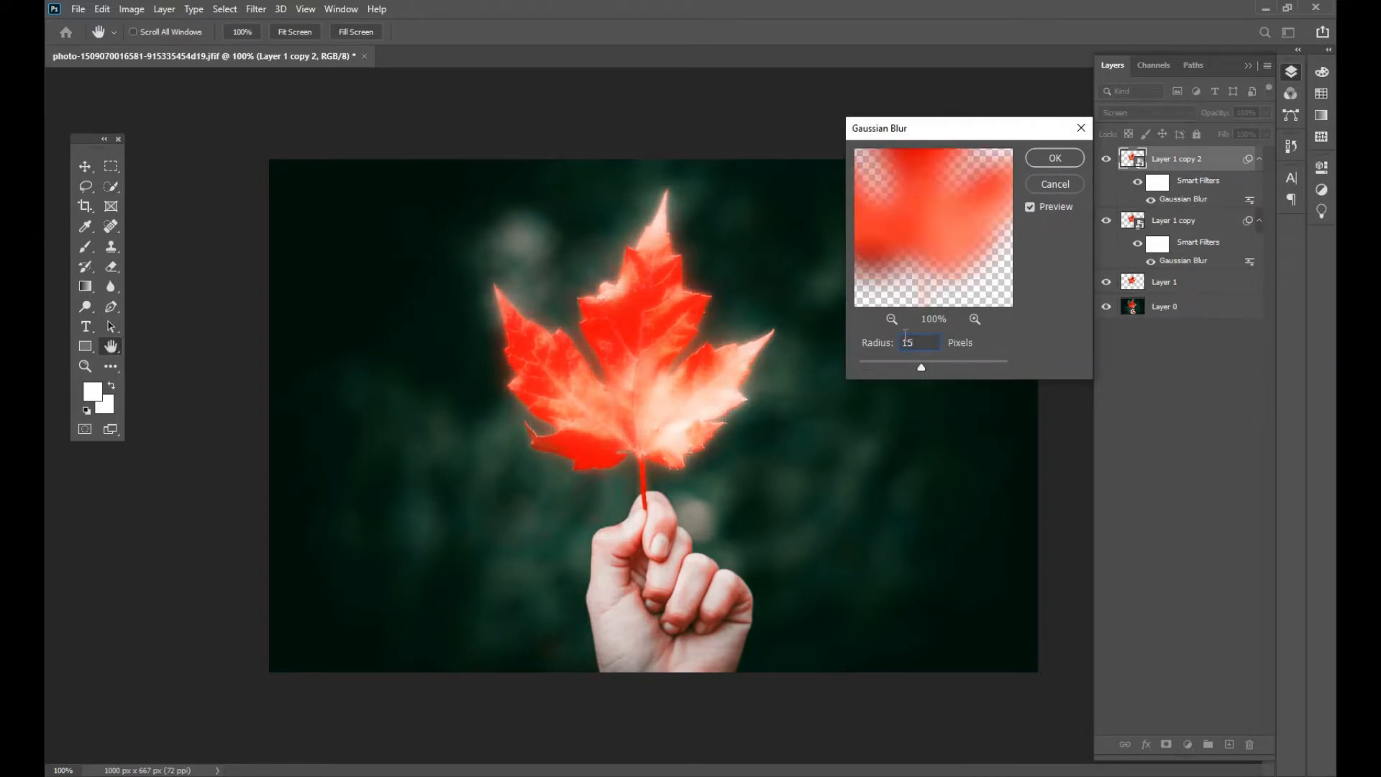
click(1046, 161)
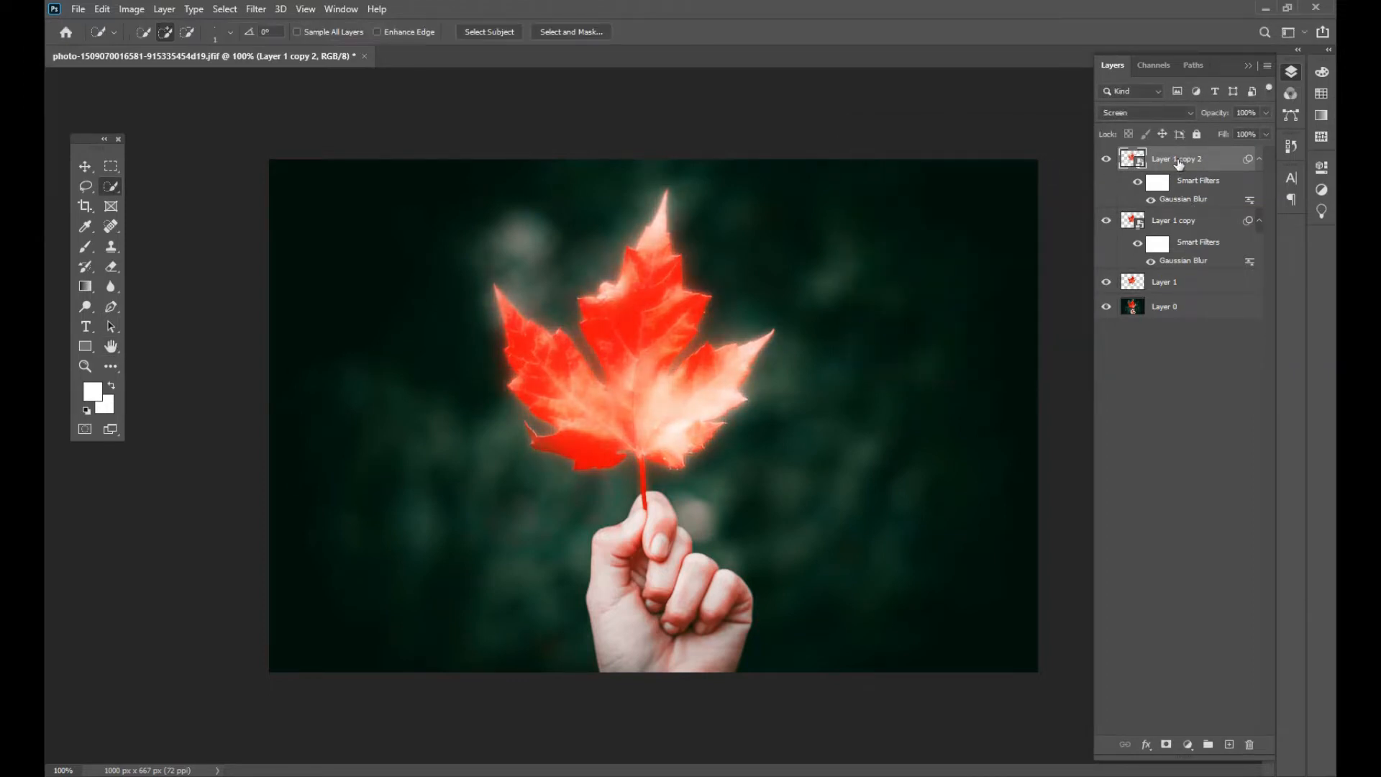
Duplicate Layer 1 copy 2 and set the duplicate's Gaussian Blur radius to 150 pixels.
drag(1178, 164, 1229, 747)
double_click(1181, 200)
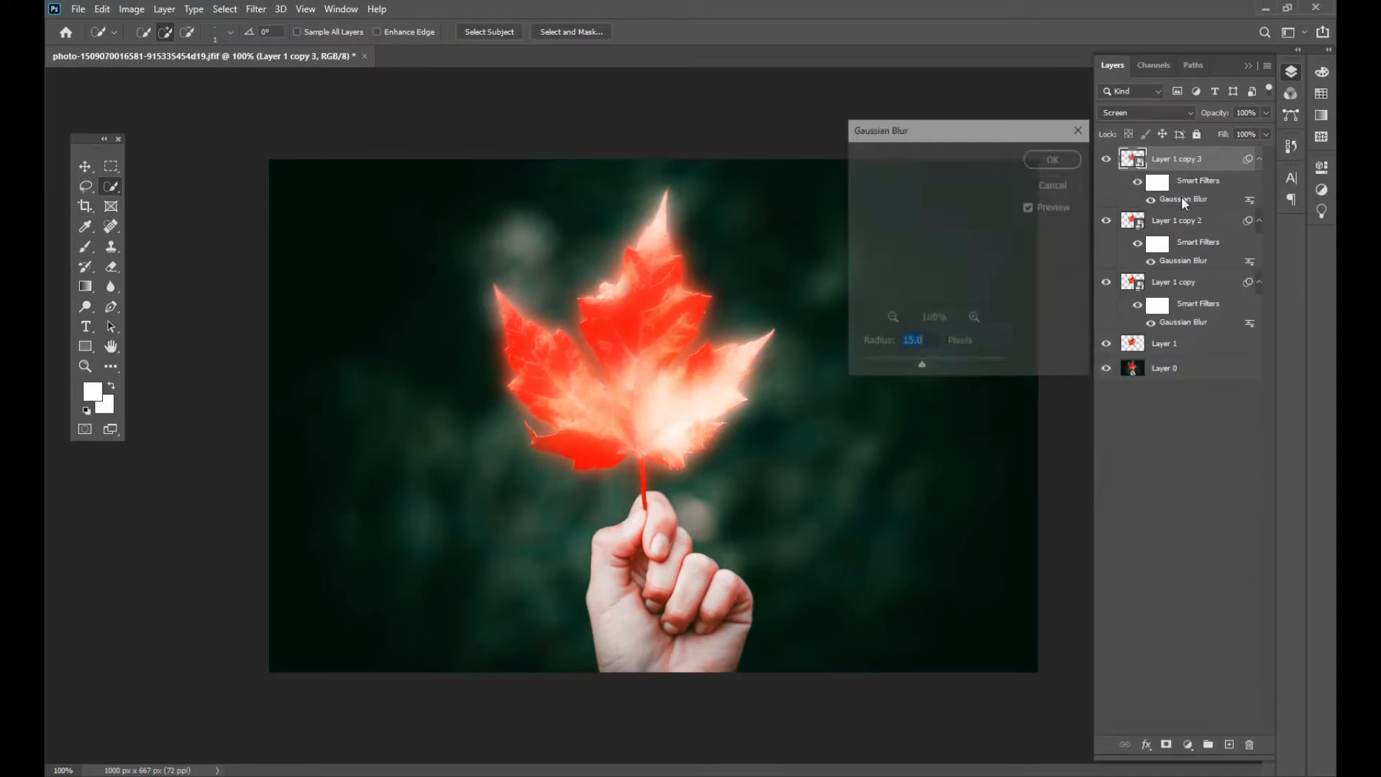
text(150)
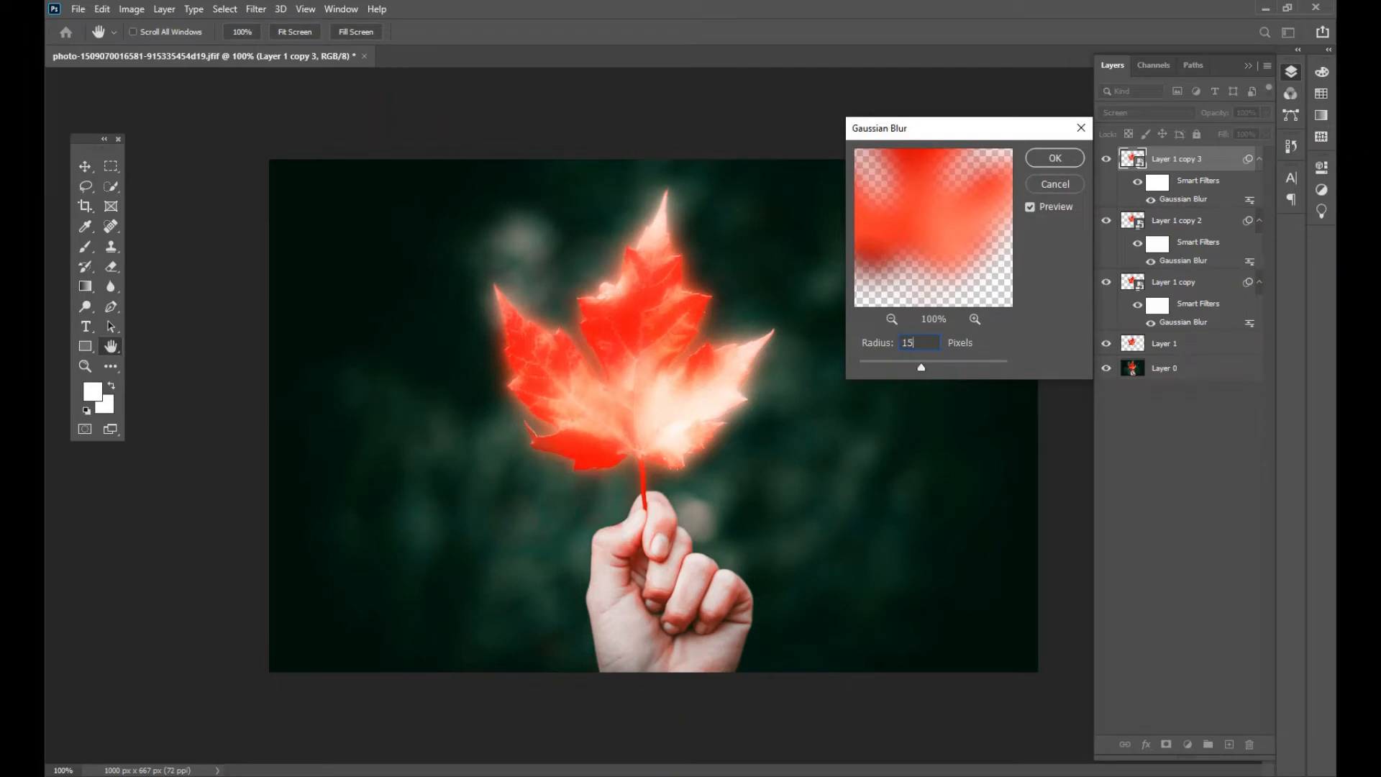
click(1051, 161)
key(w)
Duplicate Layer 1 copy 3 and set the duplicate's Gaussian Blur radius to 300 pixels.
drag(1208, 169, 1228, 744)
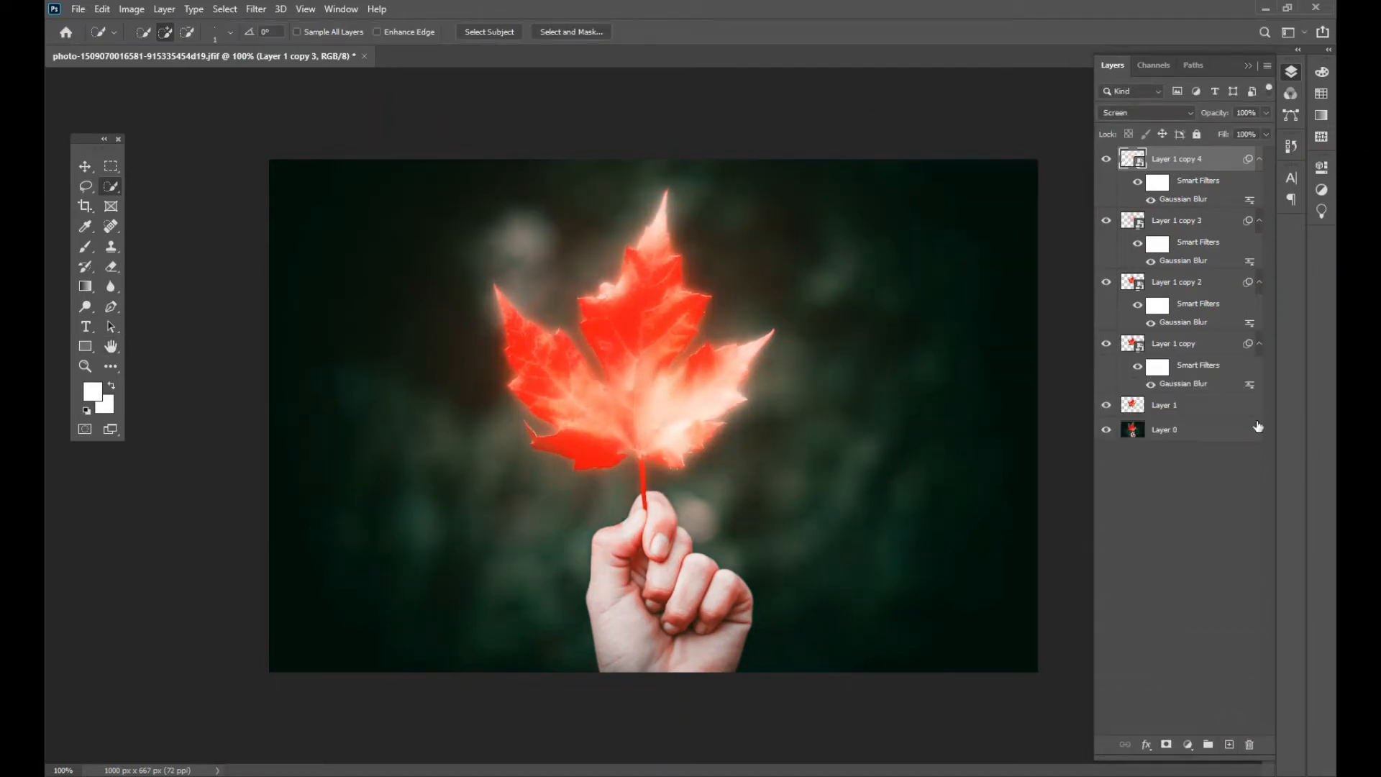
double_click(1187, 199)
text(300)
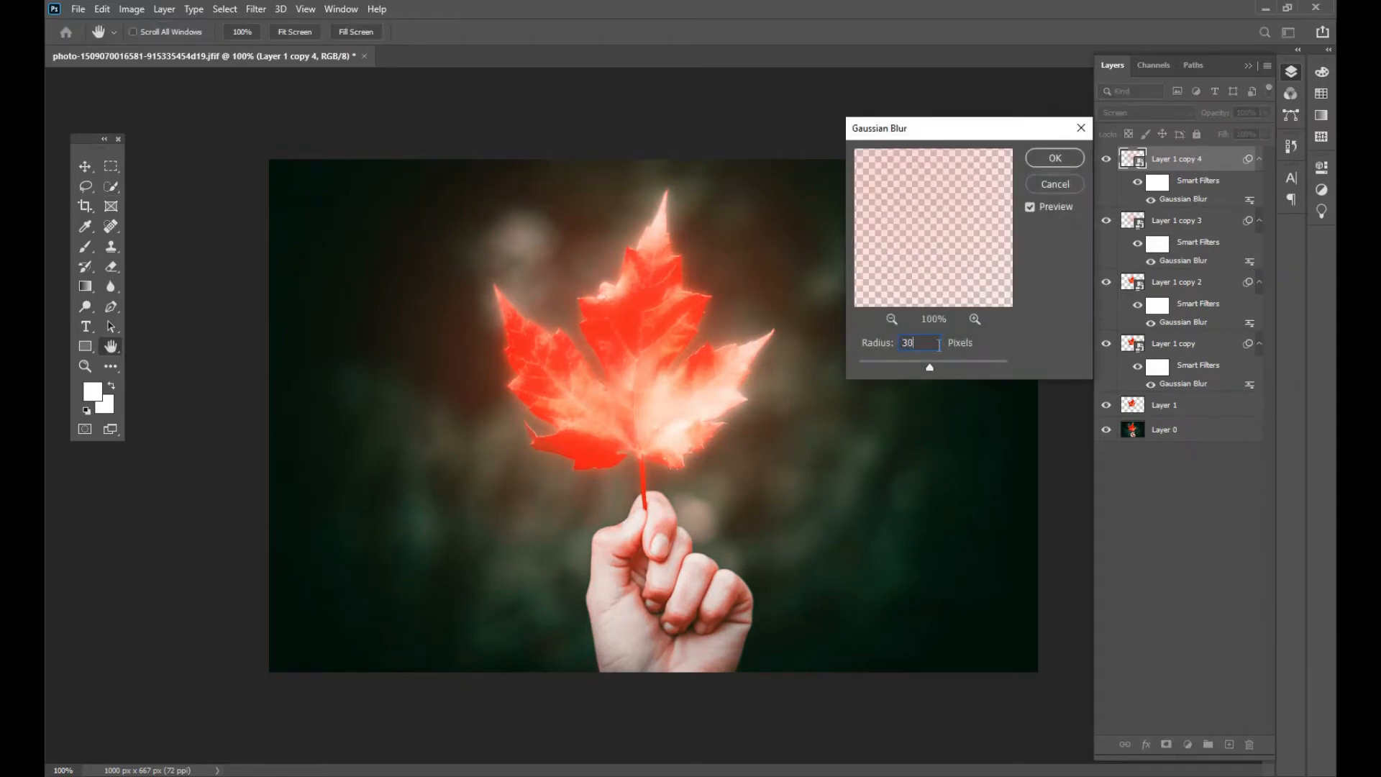
click(1054, 158)
Group Layer 1 with its four blurred copies and name the group Glow.
shift+click(1166, 405)
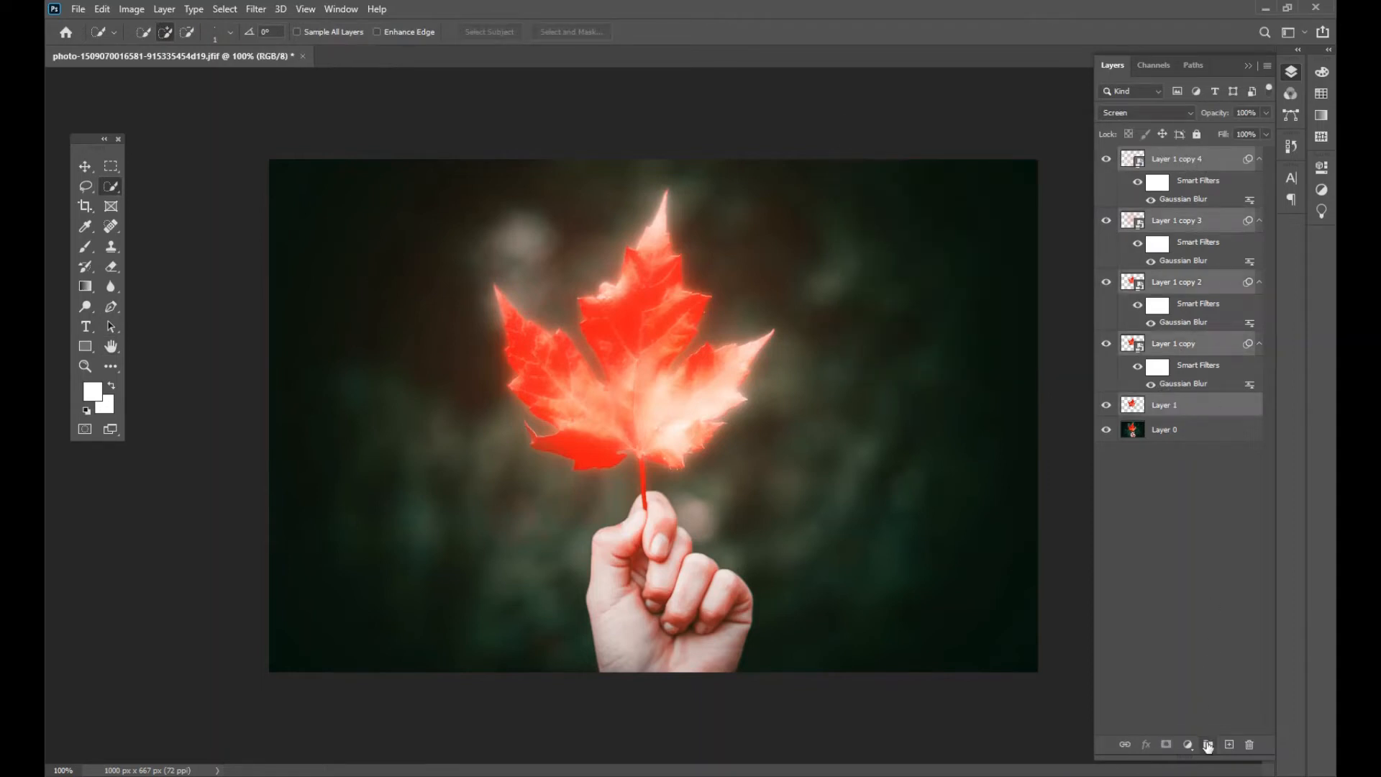
click(1208, 744)
double_click(1165, 156)
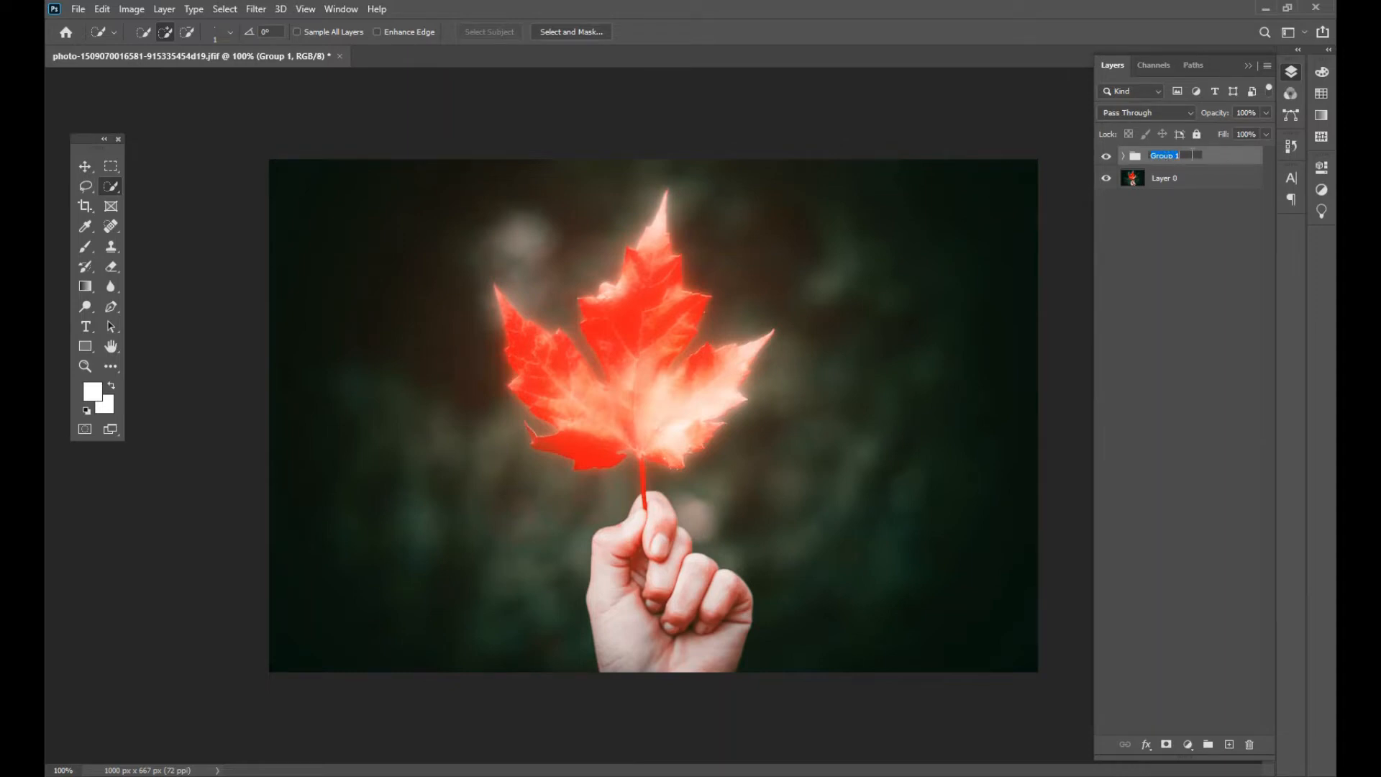
text(Glow)
key(Return)
Duplicate Layer 0 and add an Exposure adjustment layer above the copy with exposure set to -3.39.
drag(1163, 179, 1229, 744)
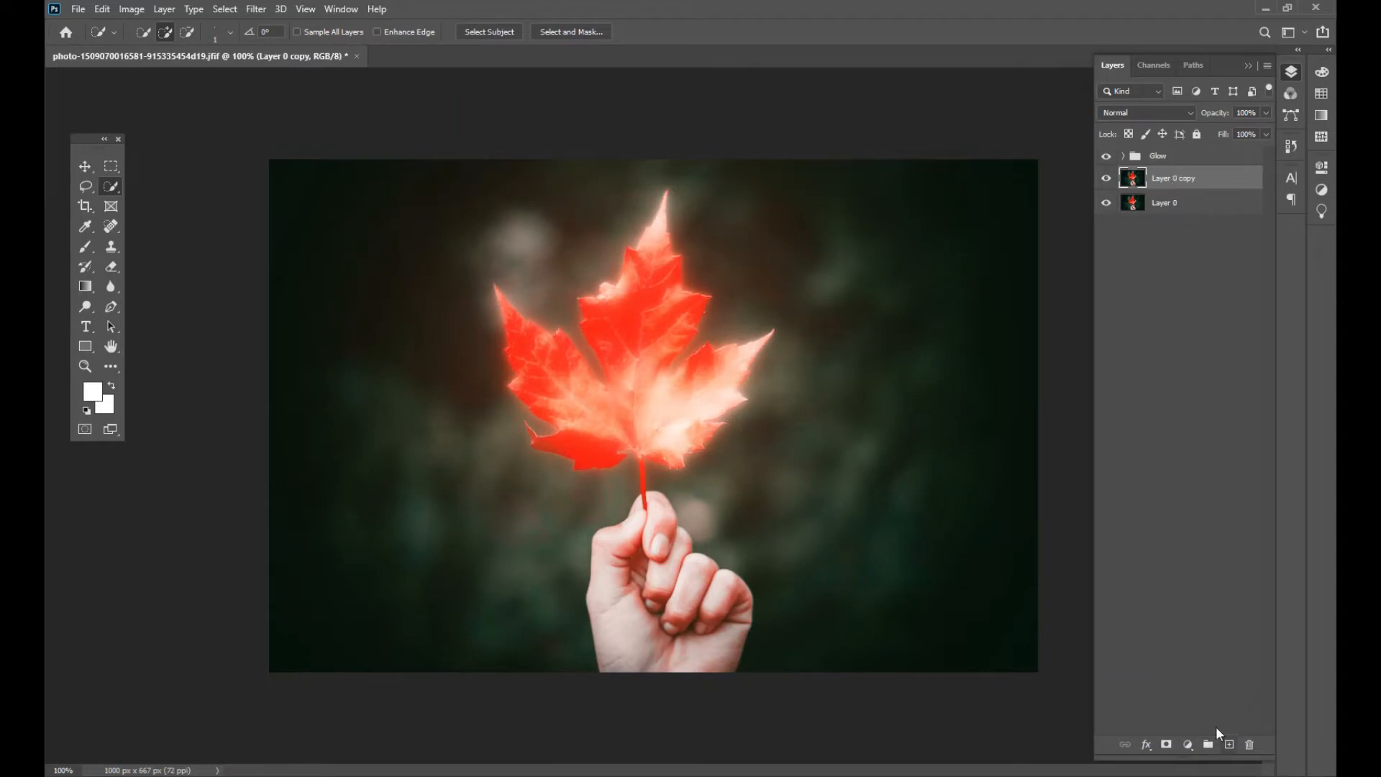
click(1188, 745)
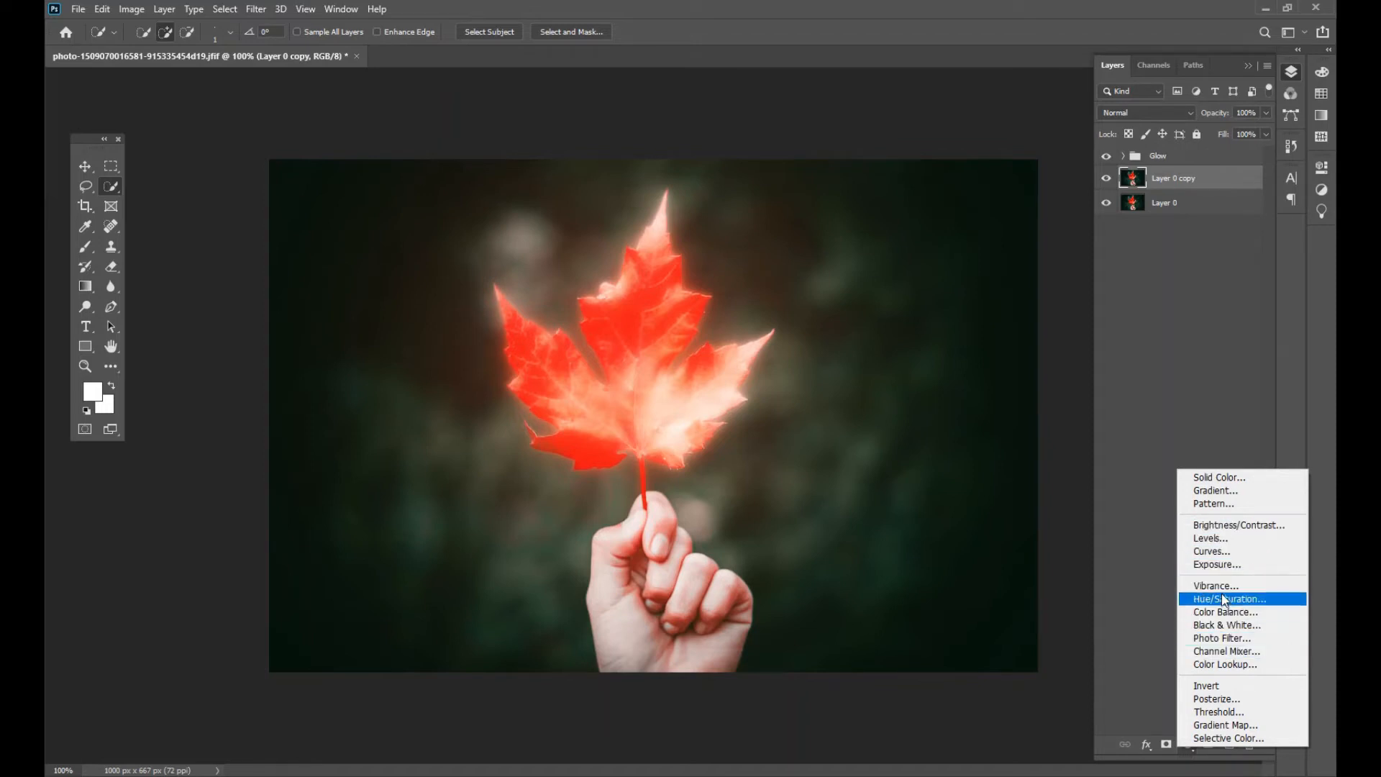
click(1227, 566)
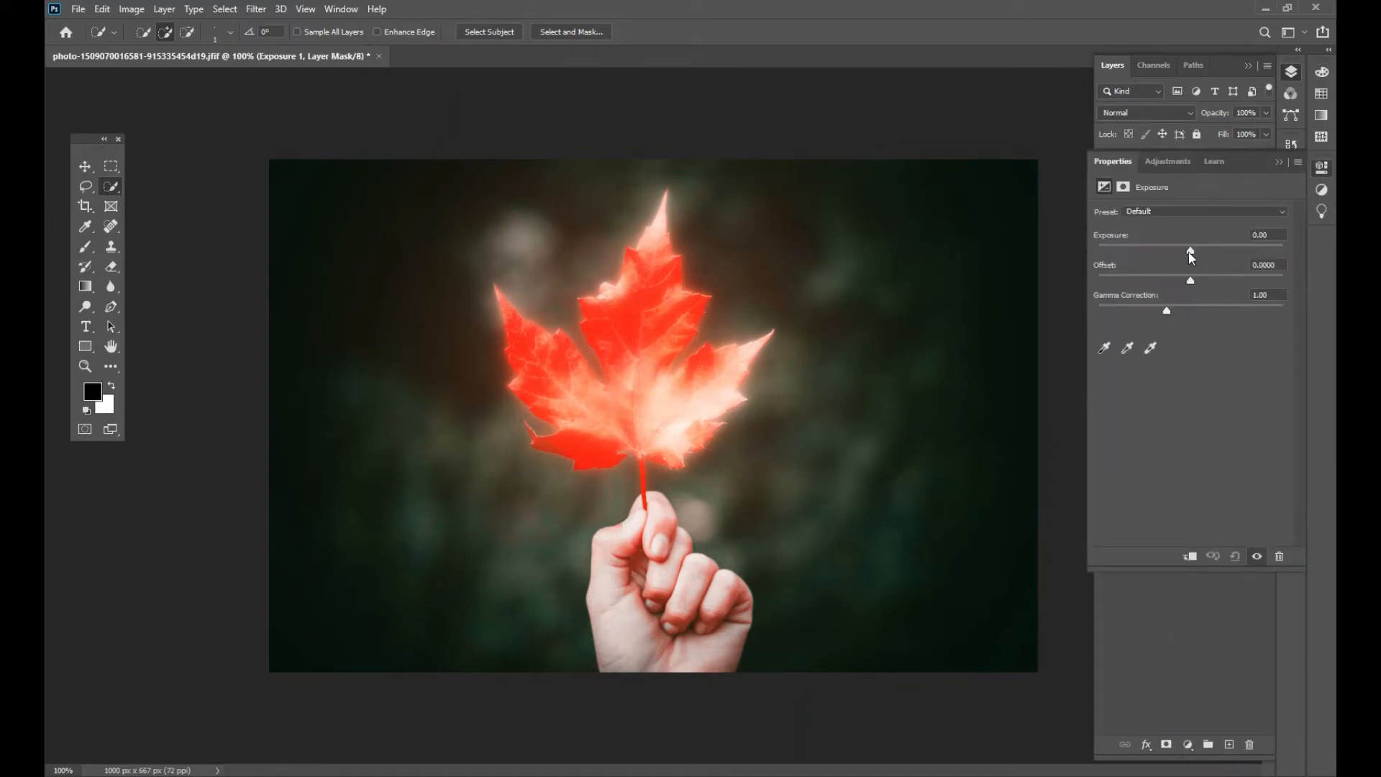
drag(1189, 255, 1150, 258)
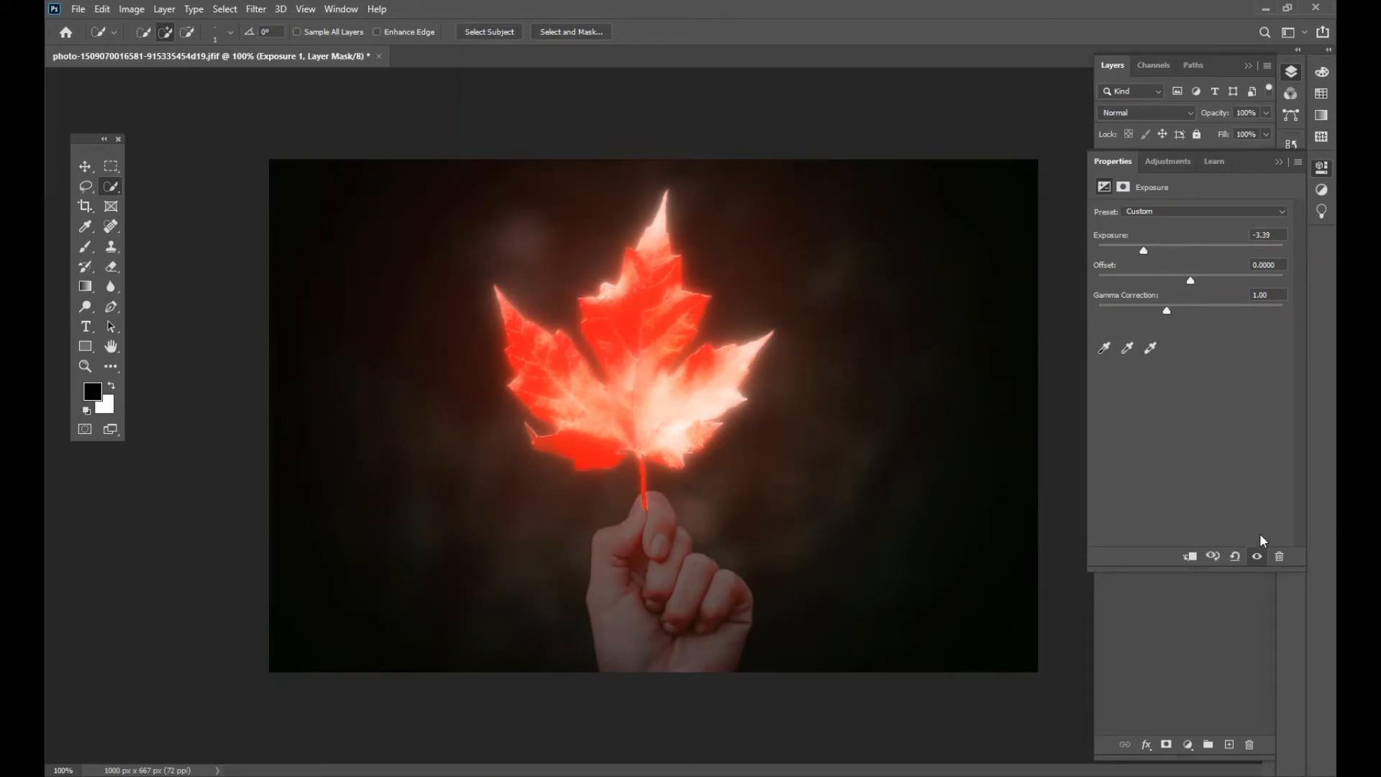
click(1280, 161)
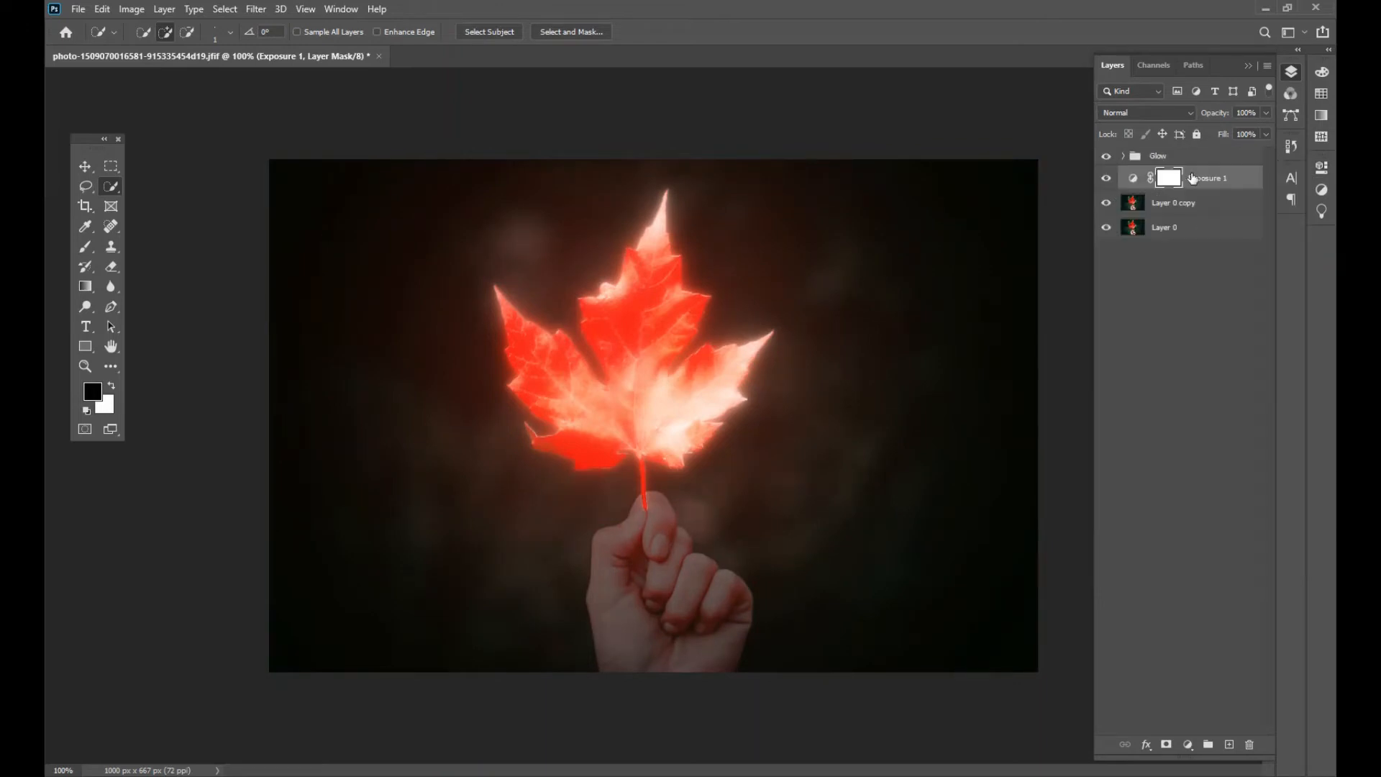
Hide the Exposure 1 layer, then quick-select the hand on Layer 0 copy and turn the selection into a layer mask.
click(1106, 178)
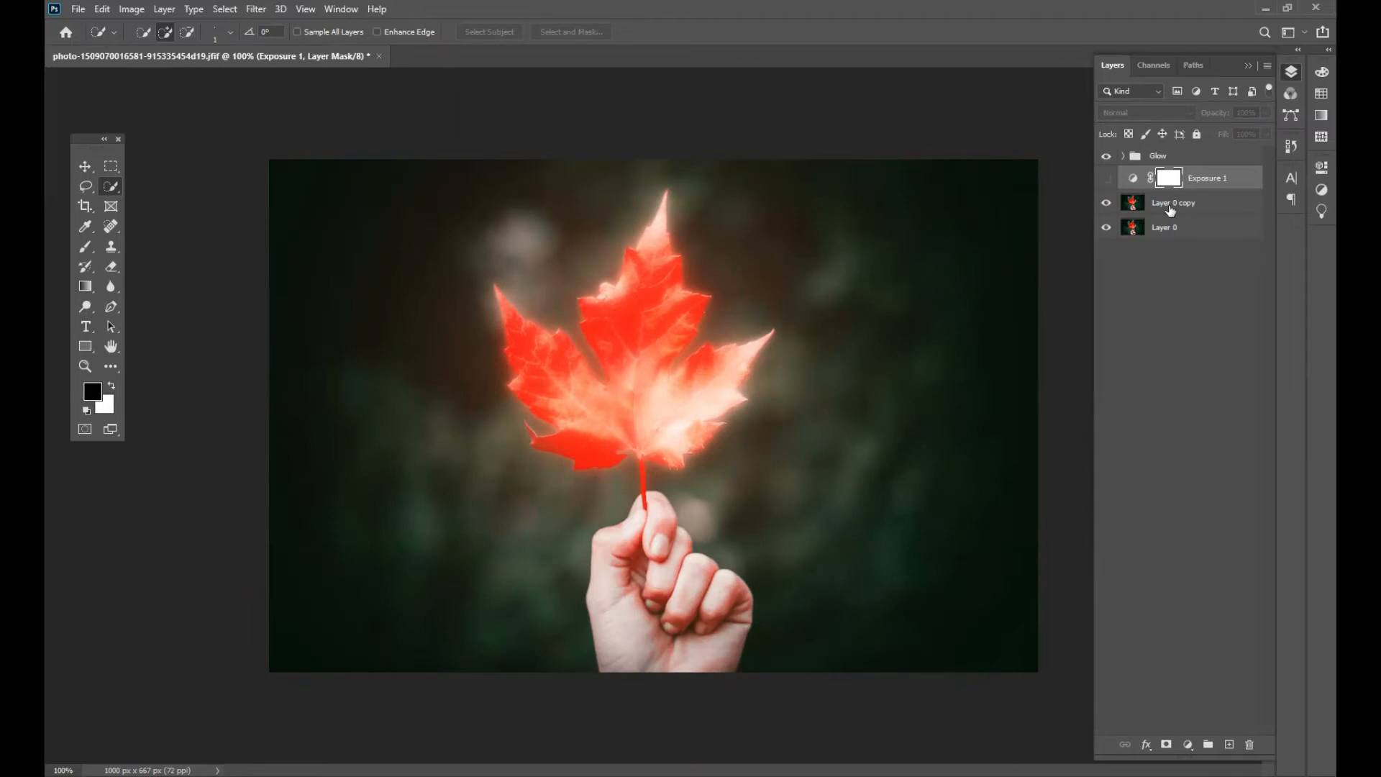
click(1165, 211)
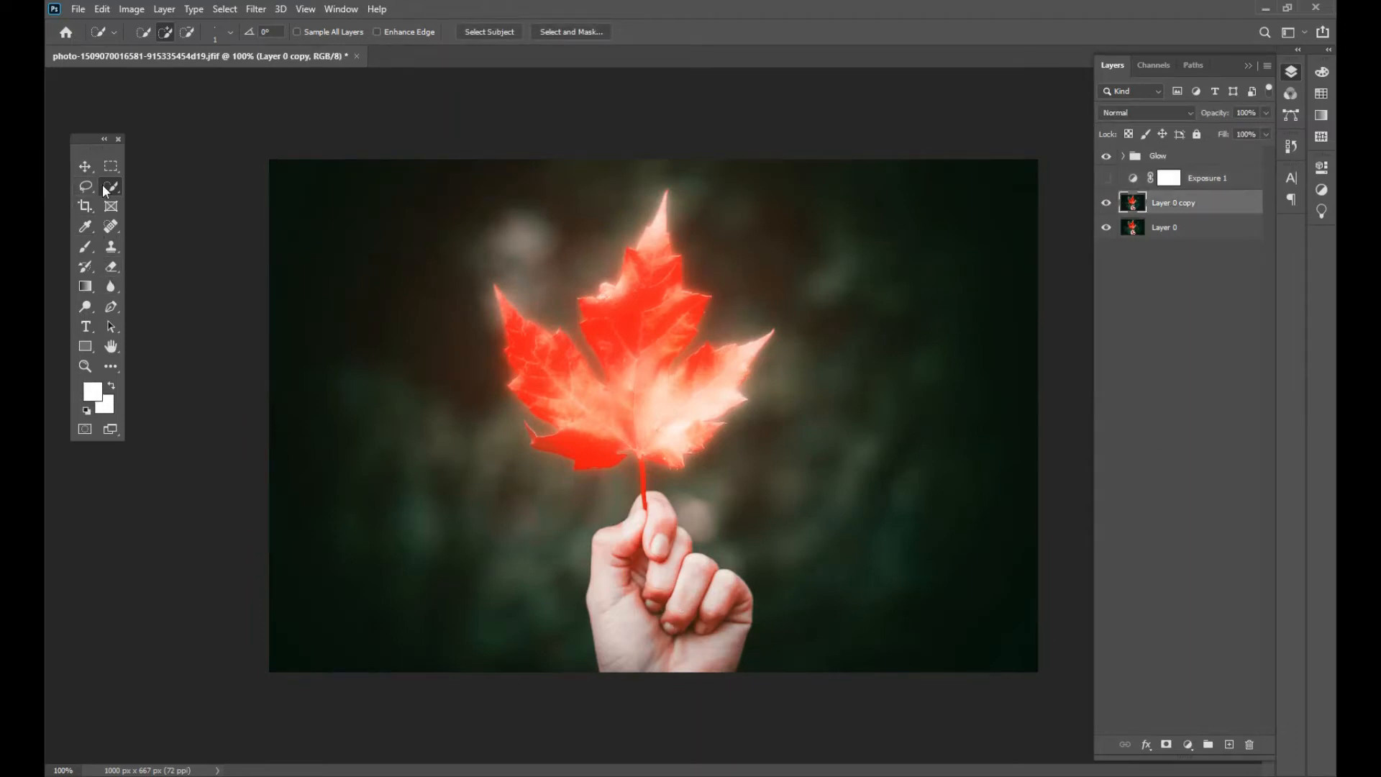
mouse_move(638, 596)
mouse_down()
mouse_move(628, 563)
mouse_move(662, 550)
mouse_move(674, 588)
mouse_move(727, 599)
mouse_move(738, 618)
mouse_move(678, 583)
mouse_up()
click(1165, 743)
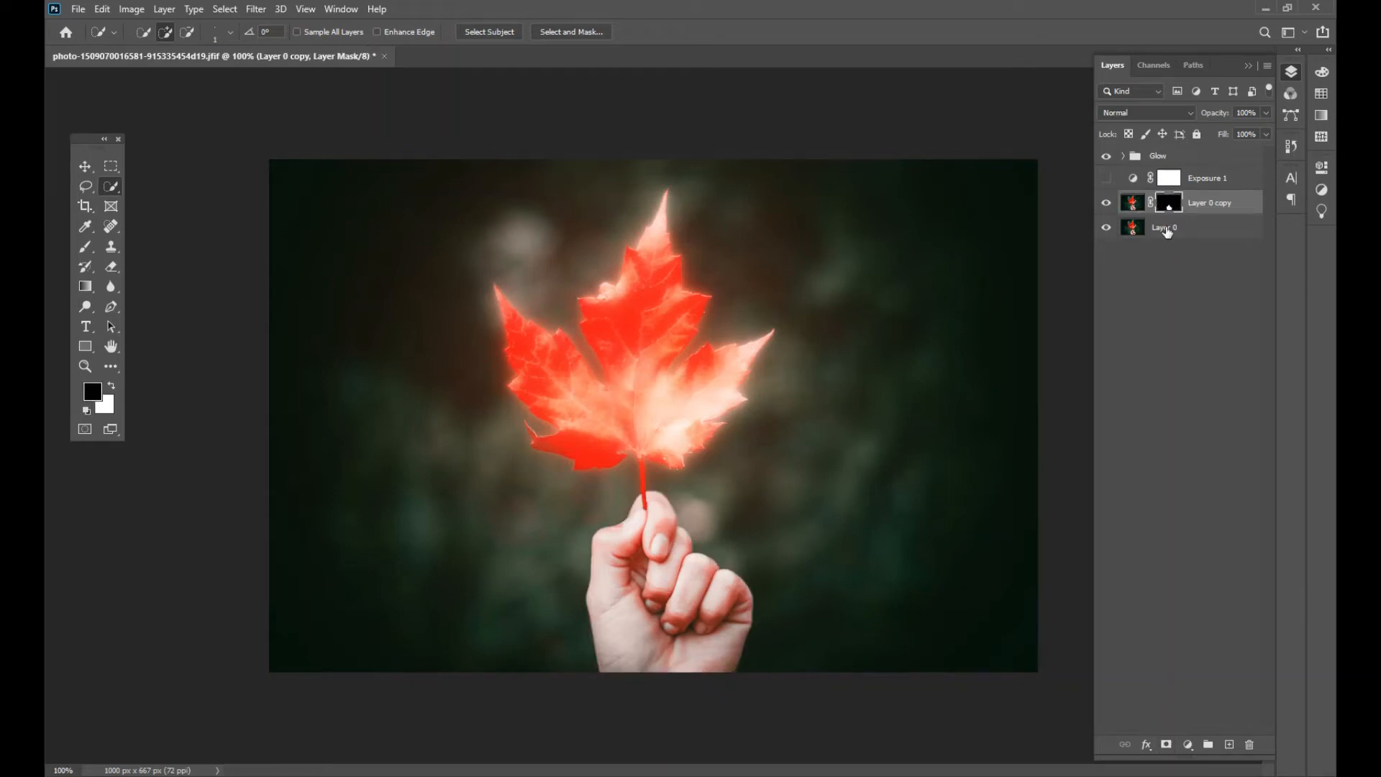
Place the masked Layer 0 copy above Exposure 1 and feather its layer mask by 96.3 px.
drag(1172, 207, 1172, 182)
click(1170, 180)
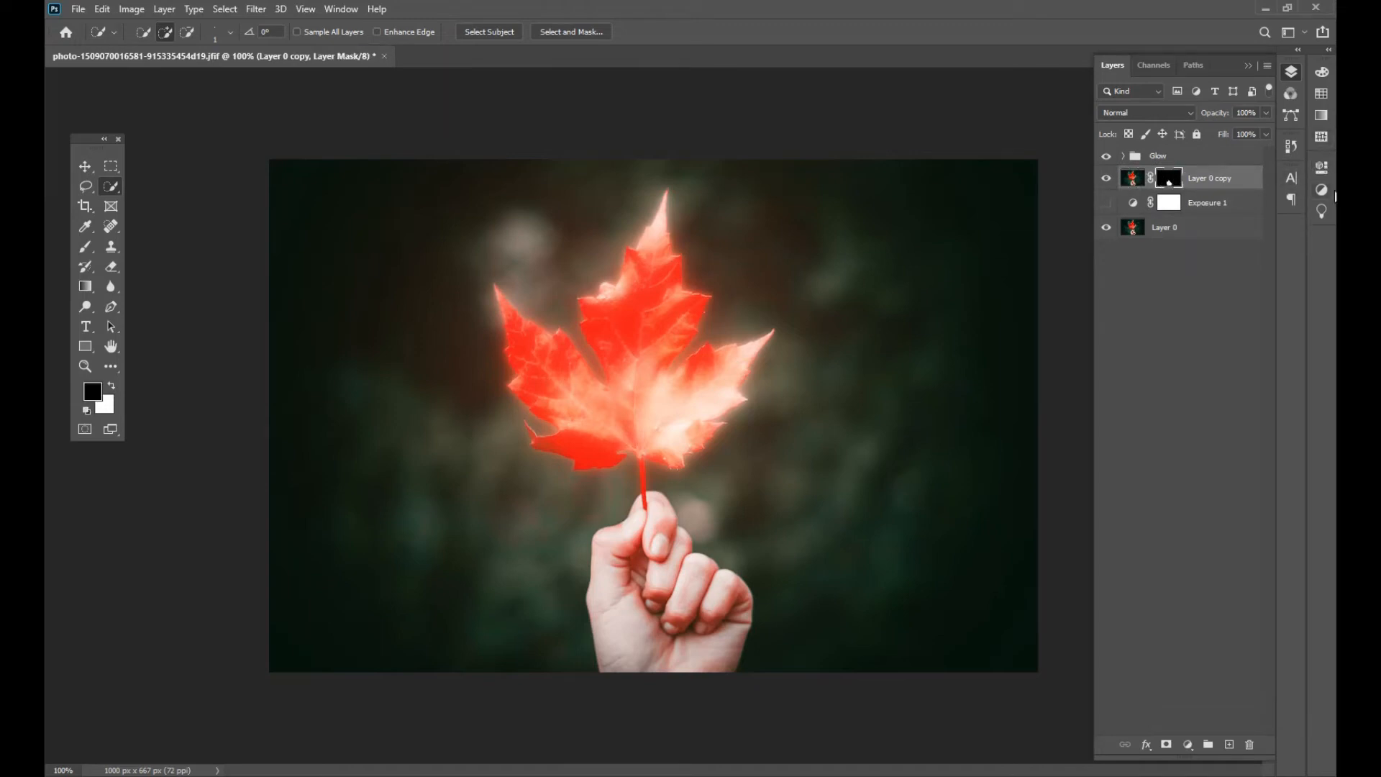
click(1321, 169)
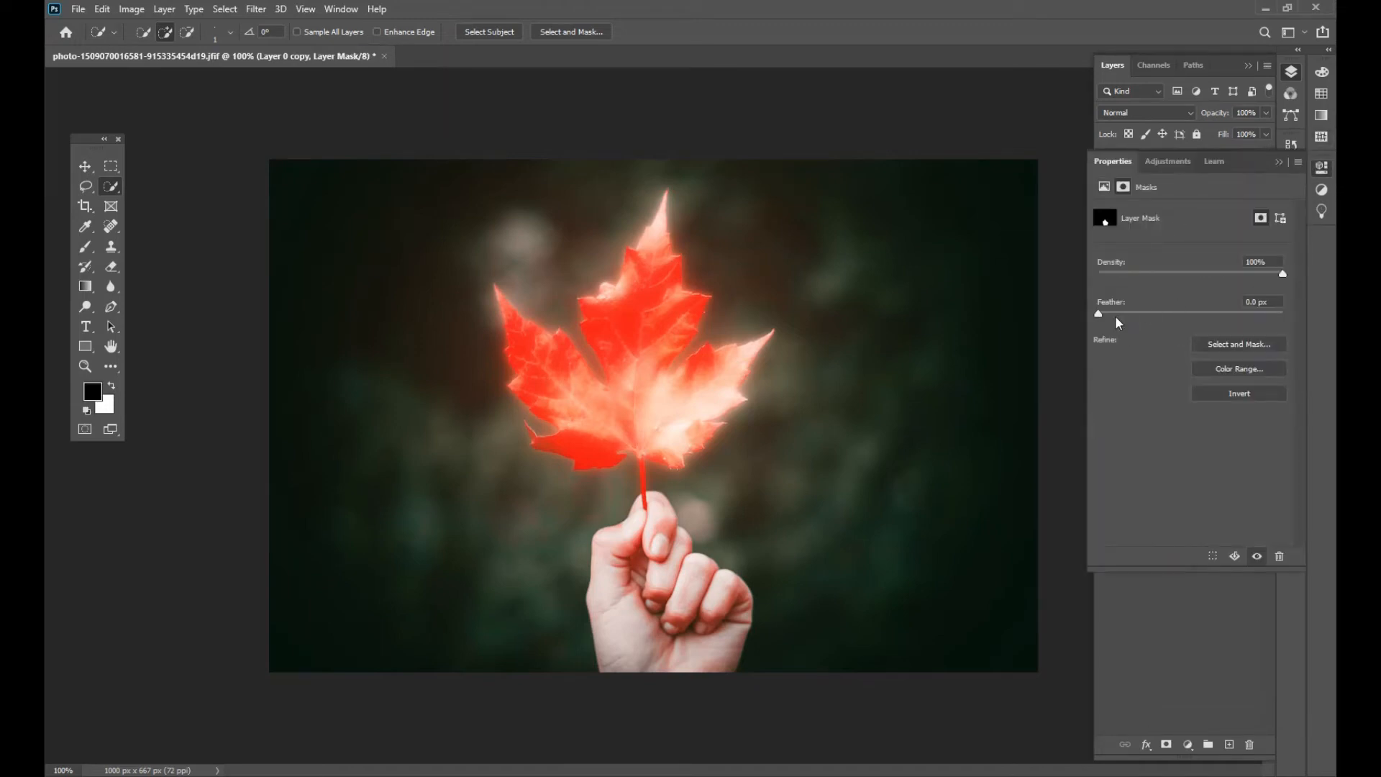
drag(1100, 315, 1215, 317)
click(1280, 164)
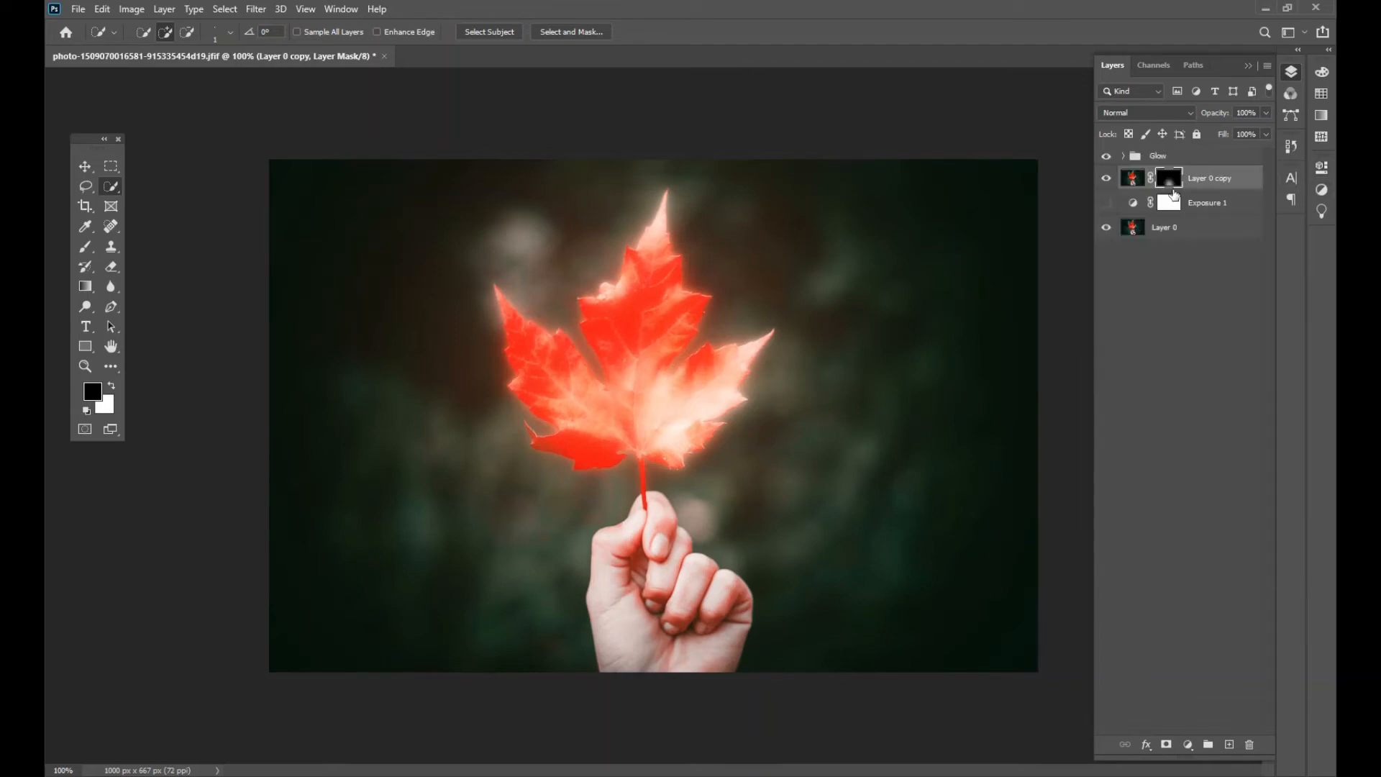
click(1106, 203)
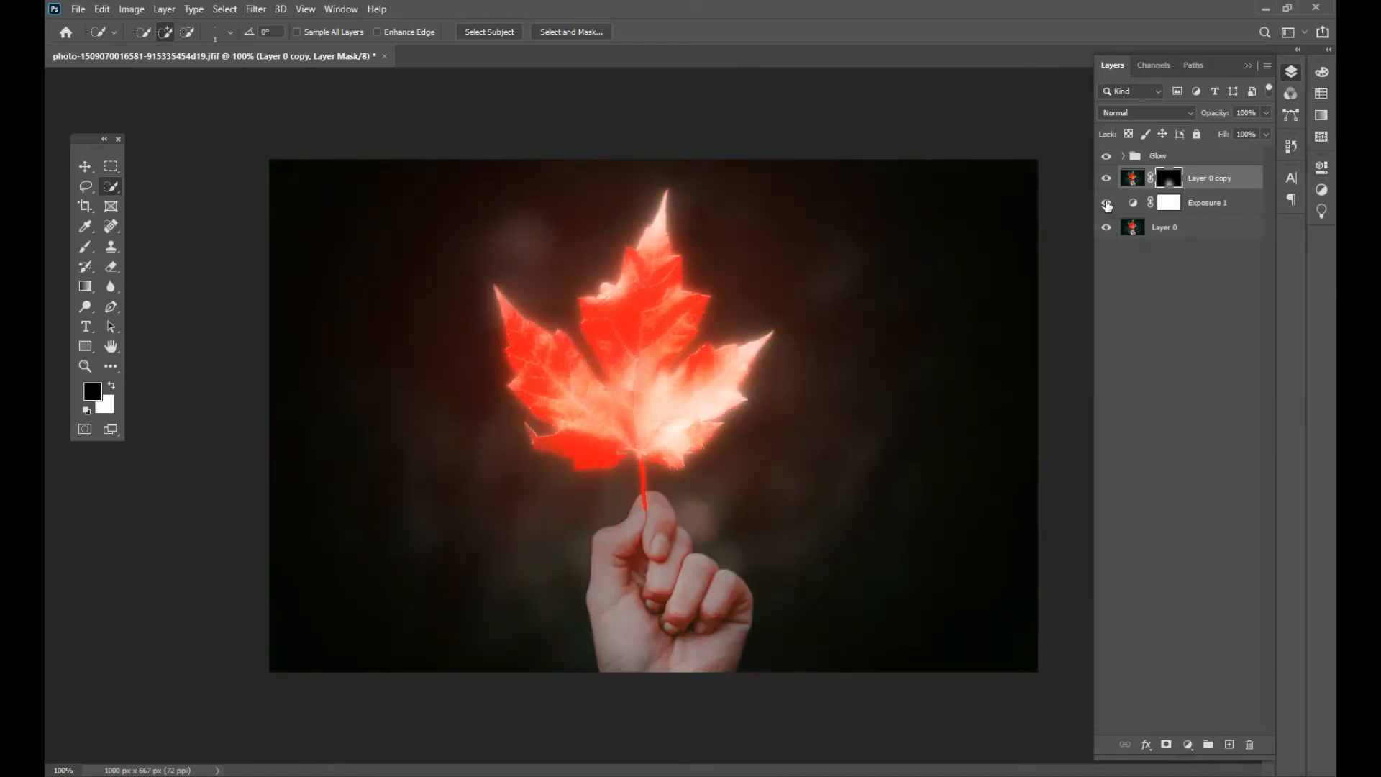
click(1106, 203)
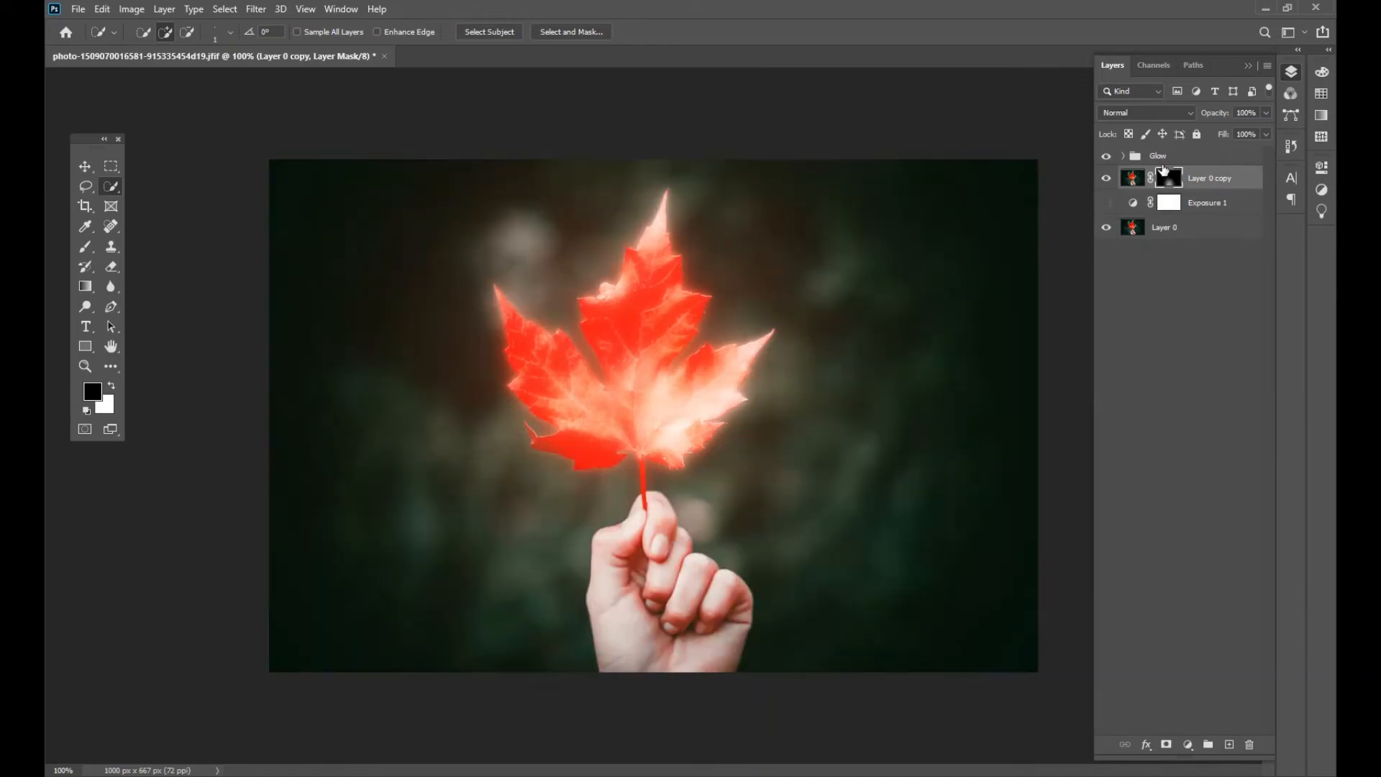
Add a Hue/Saturation adjustment layer above the Glow group and clip it to the group.
click(1163, 156)
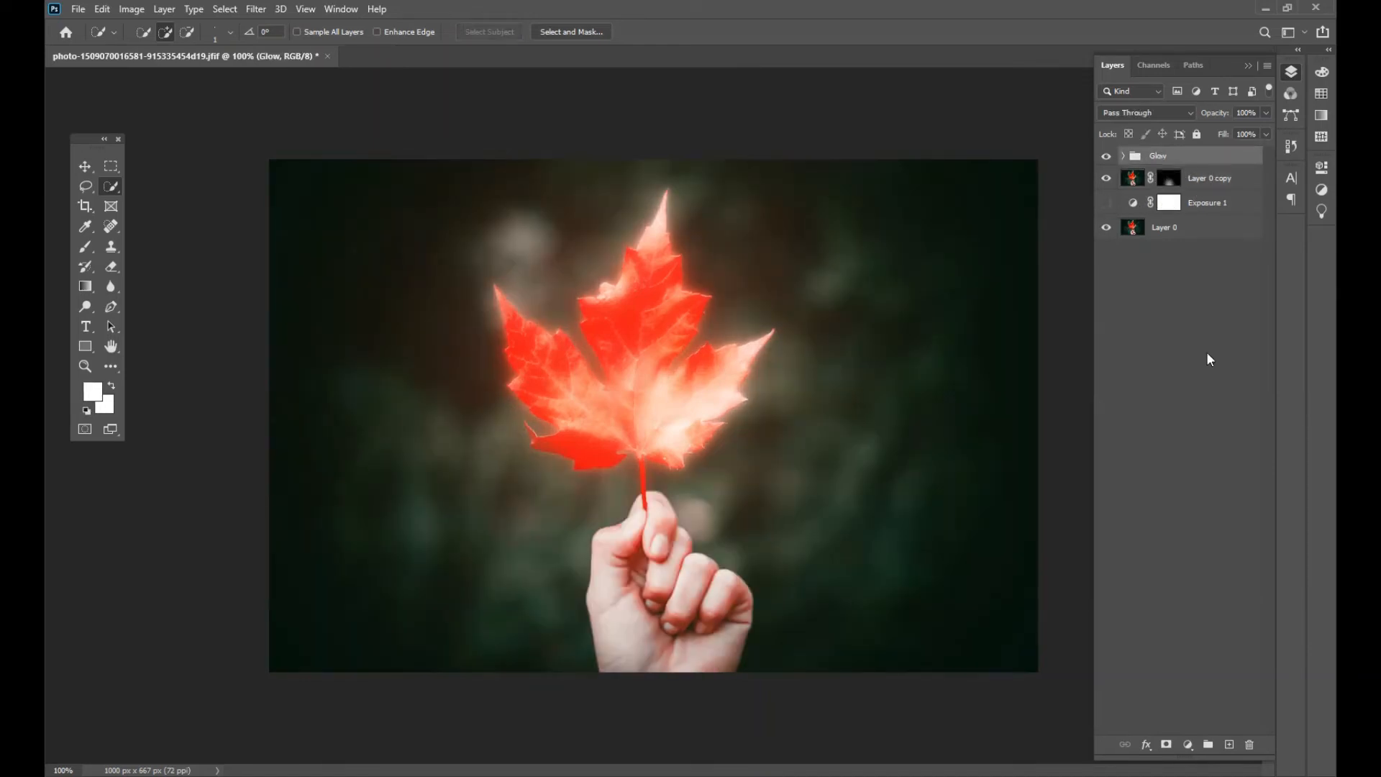
click(1188, 746)
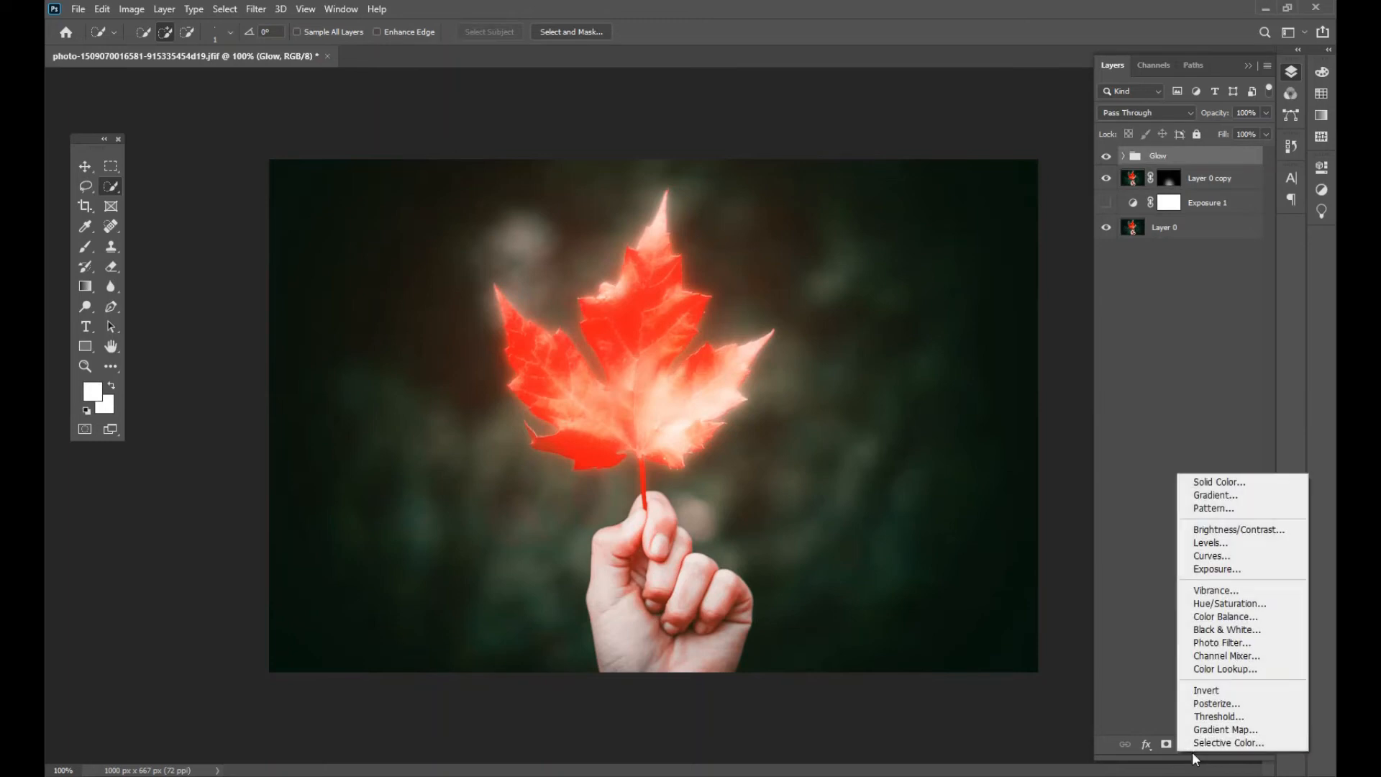
click(1231, 605)
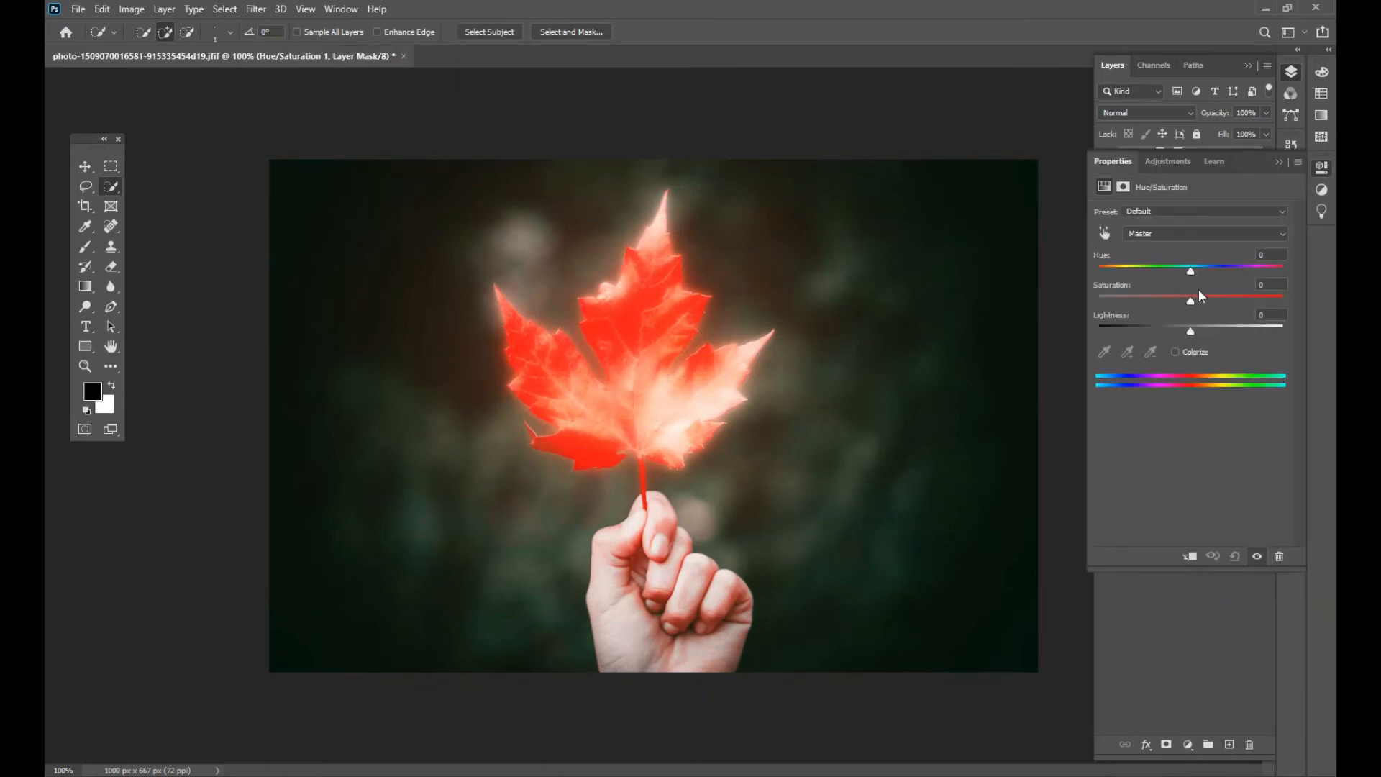
click(1190, 555)
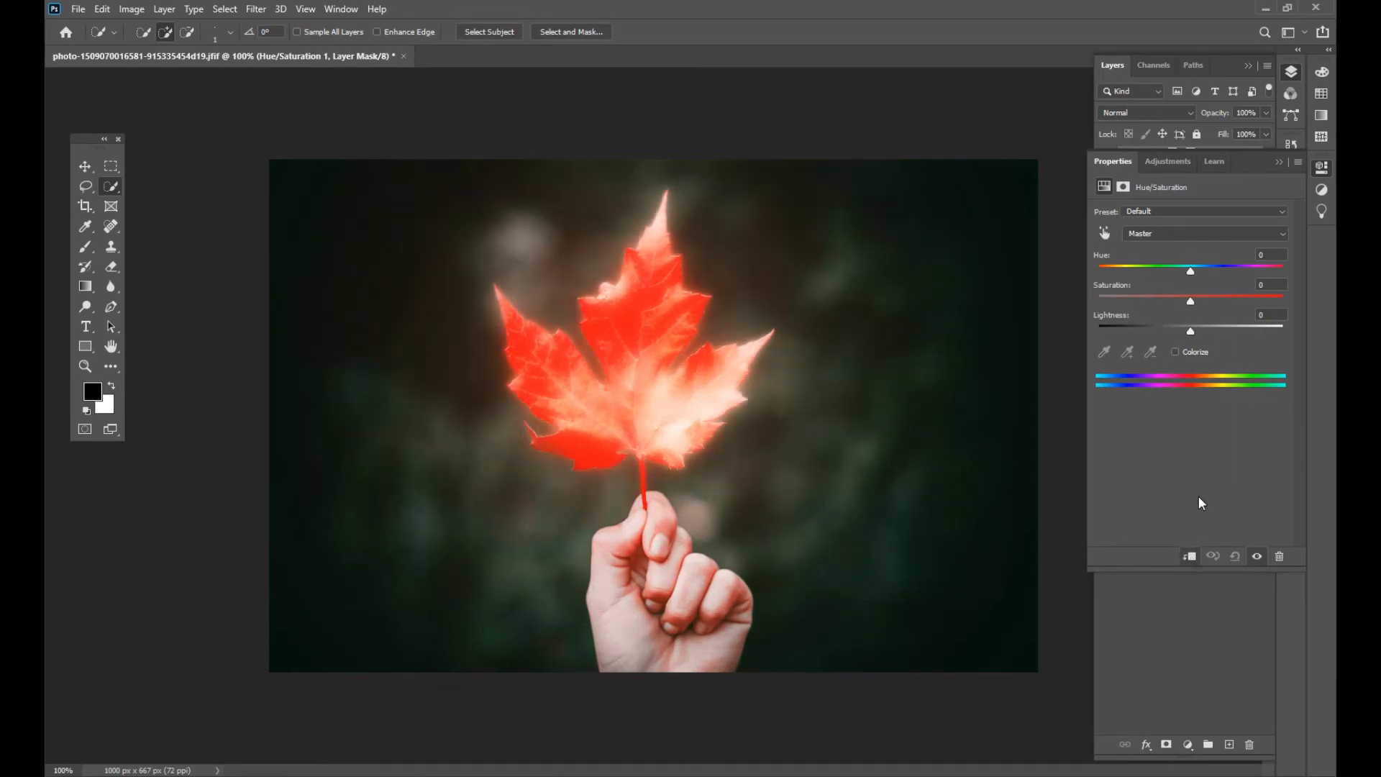
Recolor the leaf glow blue by setting the hue to about -160 and the saturation to +55.
drag(1191, 274, 1106, 279)
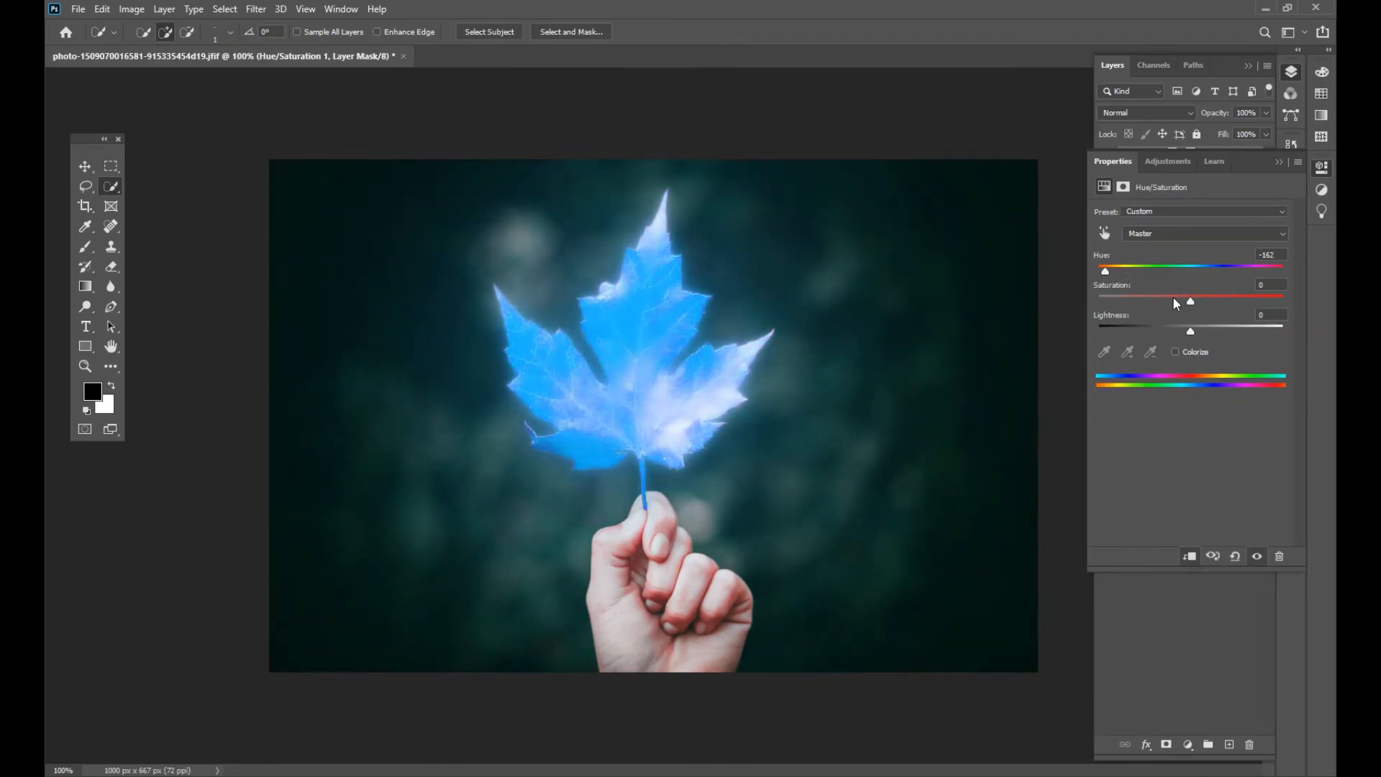
drag(1190, 303, 1238, 306)
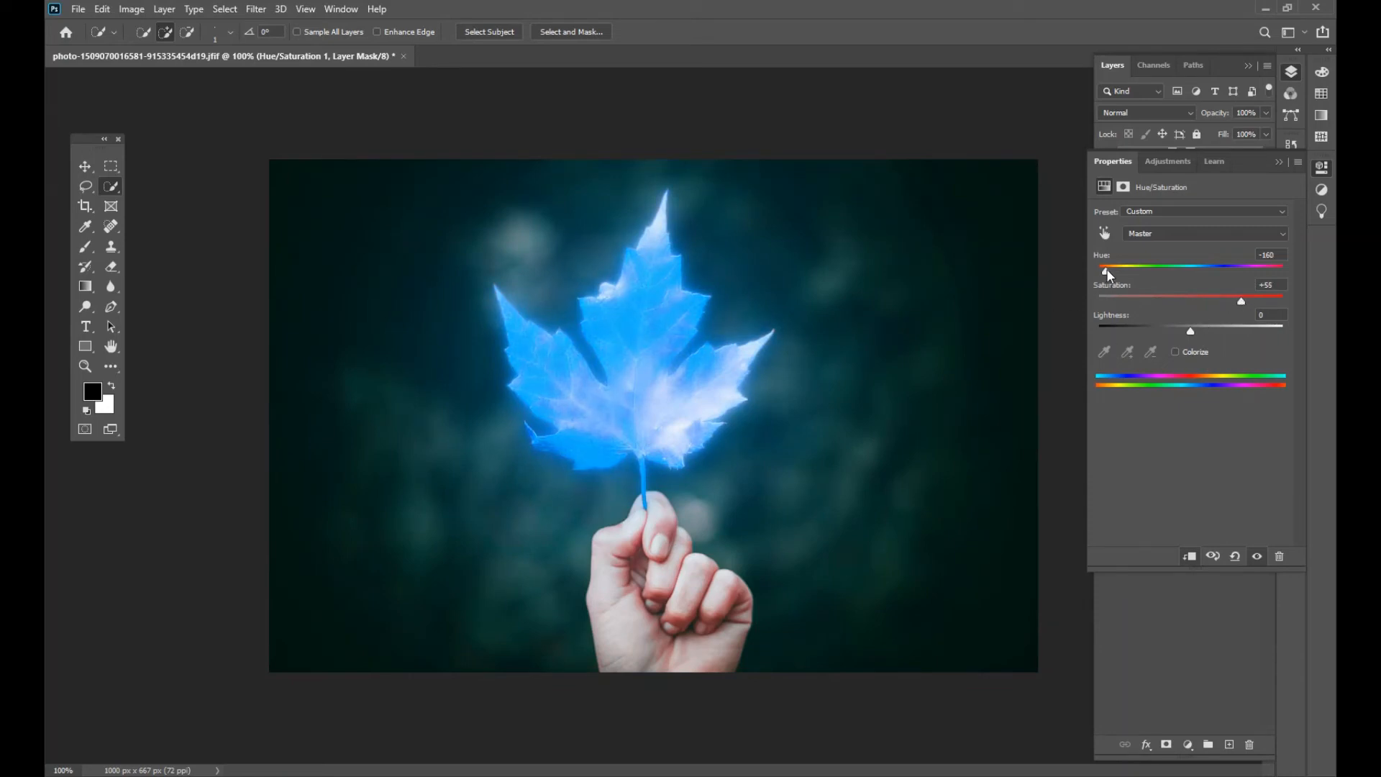
drag(1108, 274, 1107, 274)
click(1278, 165)
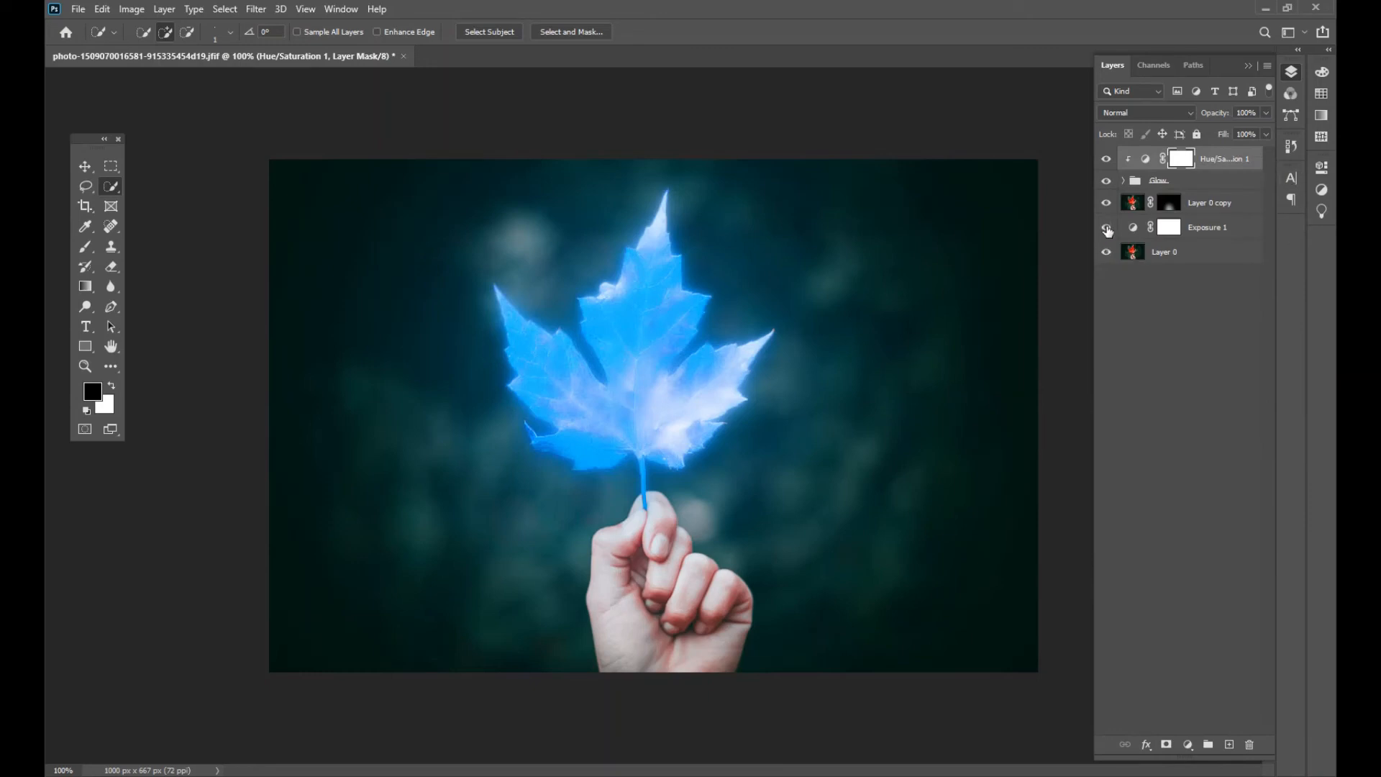
Show the Exposure 1 layer again and reduce the Layer 0 copy mask's feather to about 87 px.
click(1108, 230)
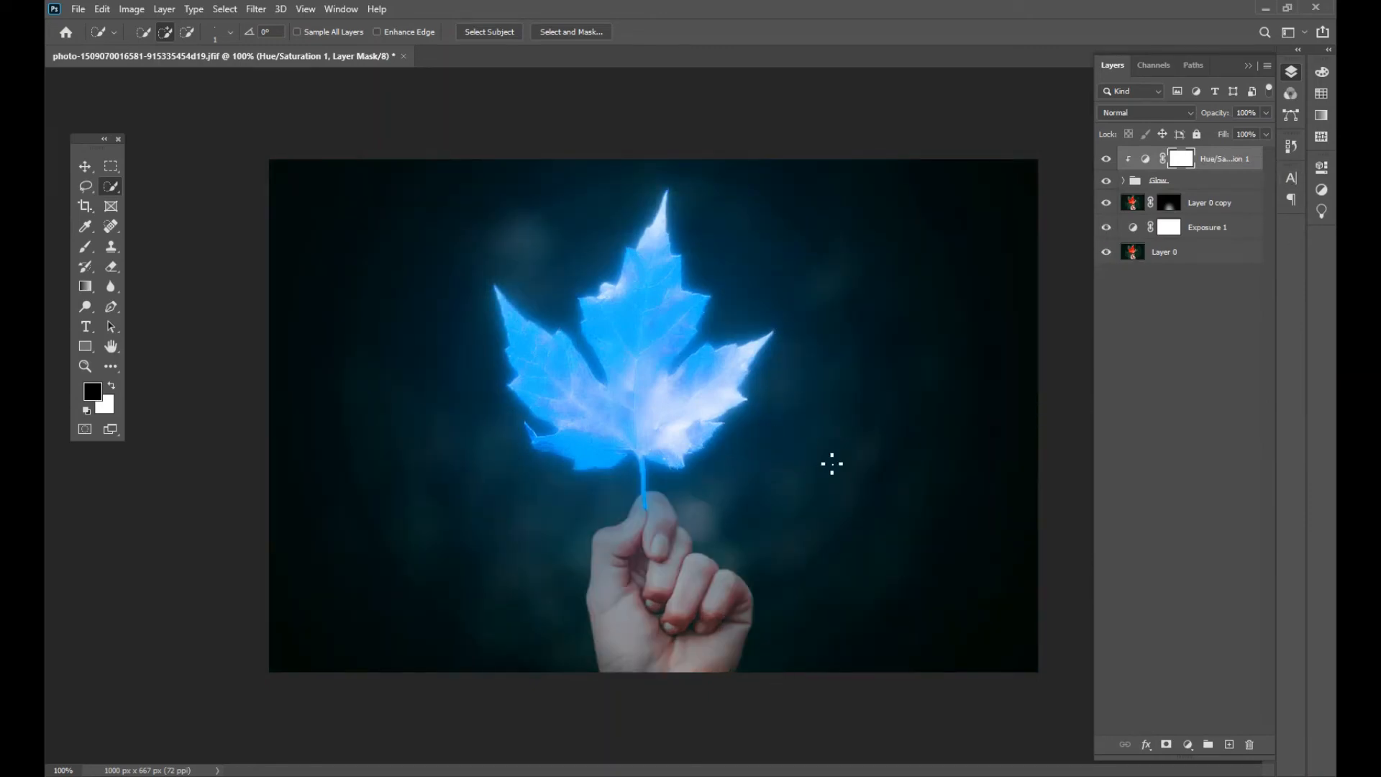
click(1169, 204)
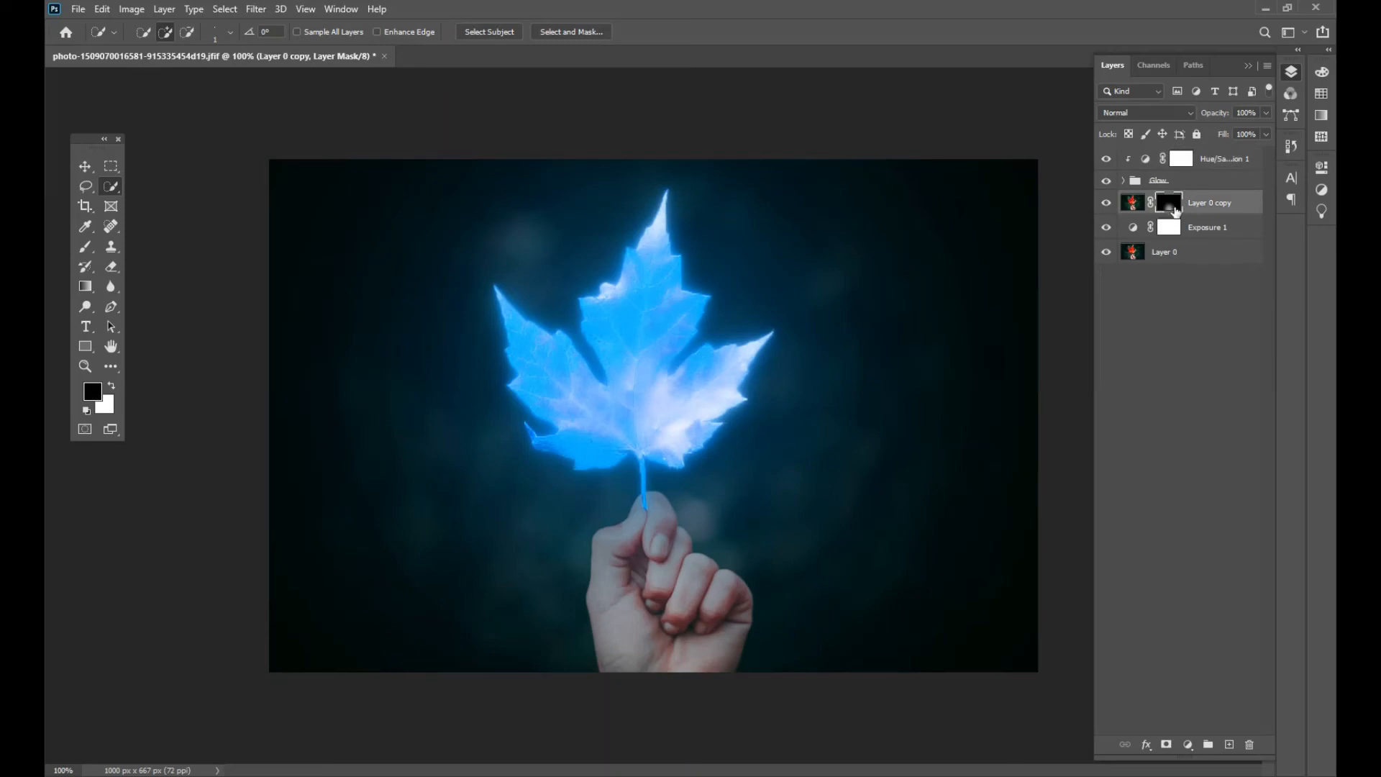
click(1321, 175)
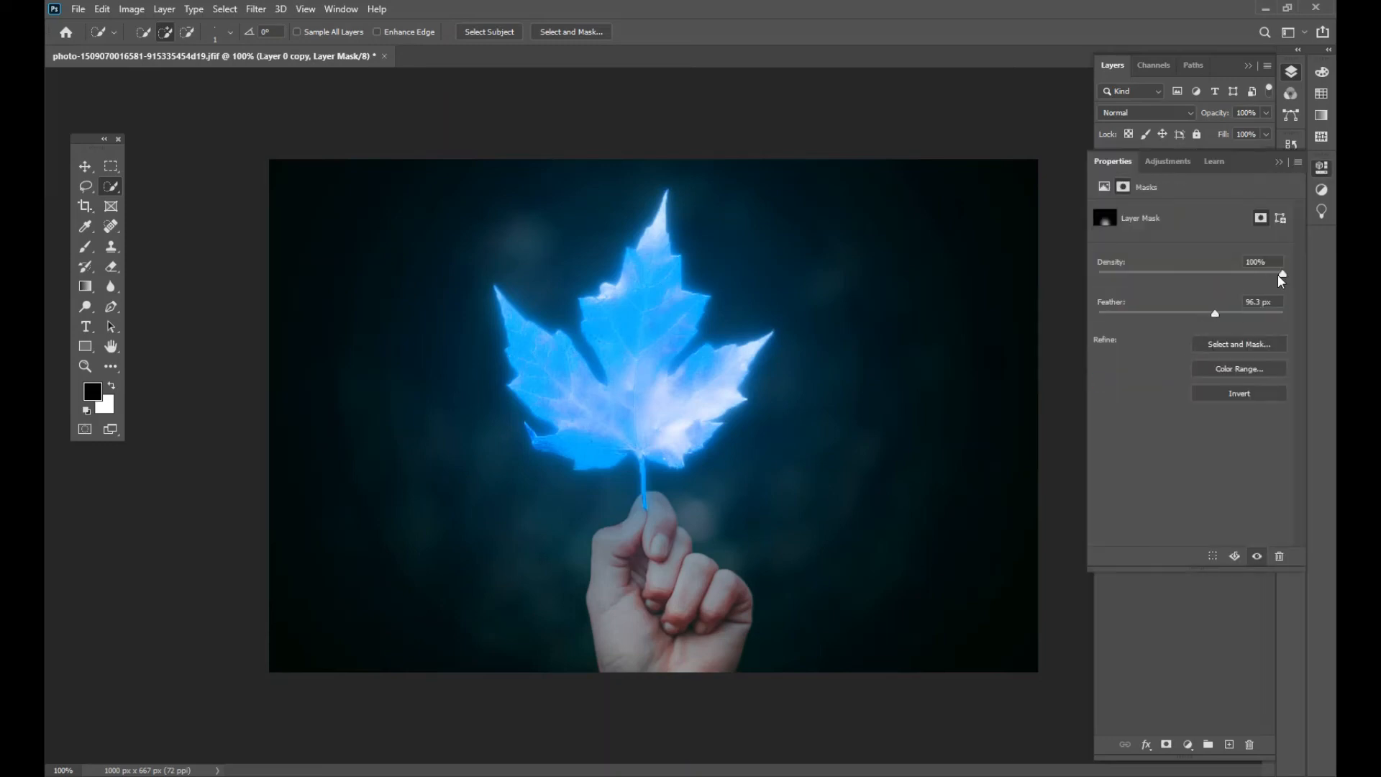
drag(1217, 317, 1218, 316)
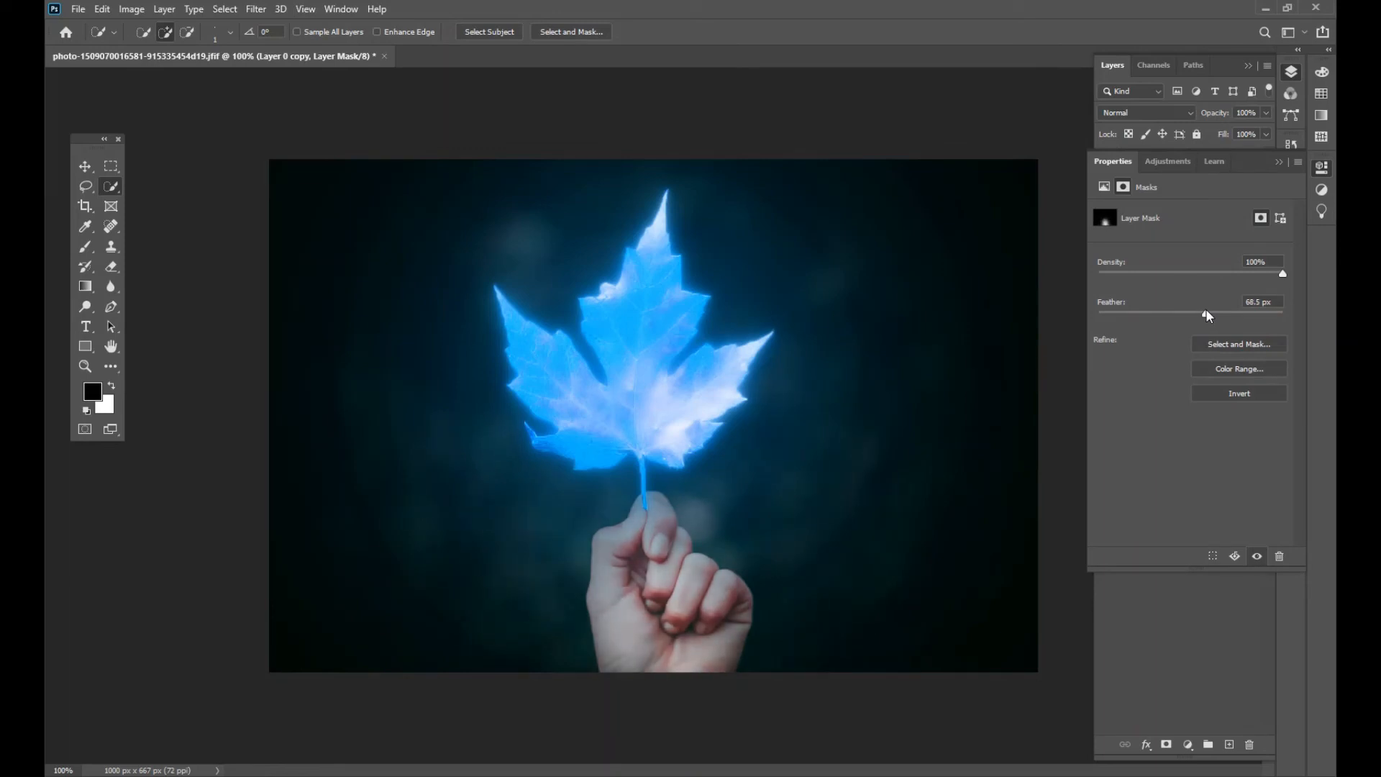
drag(1208, 314, 1213, 316)
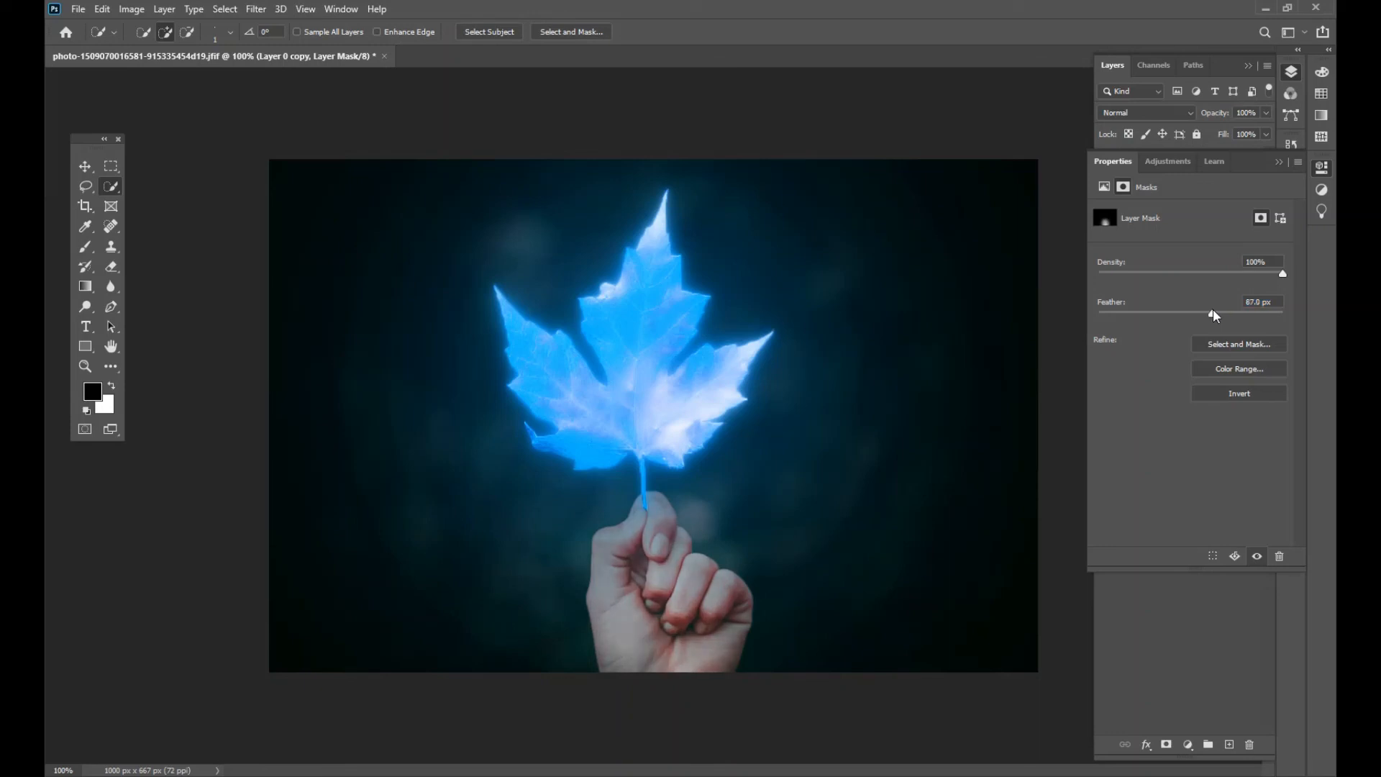
click(1283, 166)
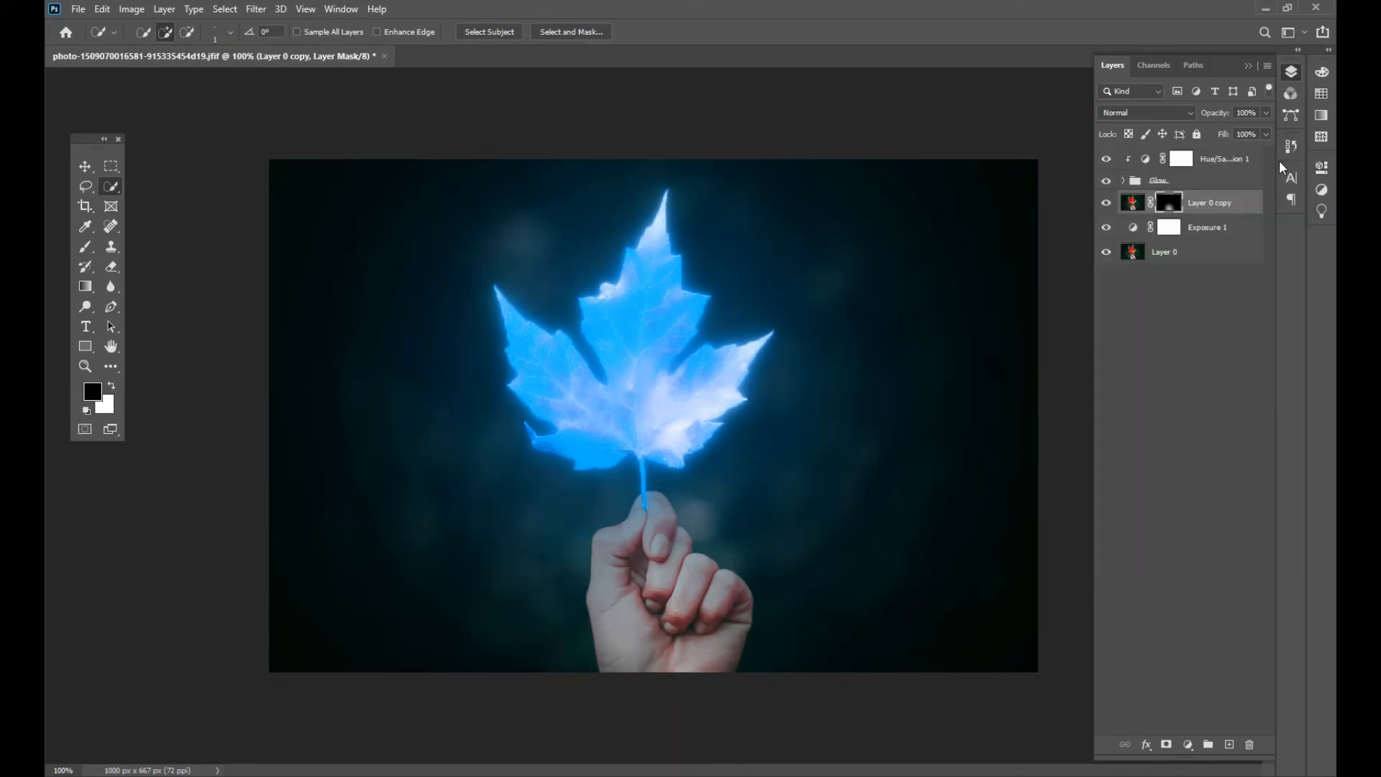
click(1250, 66)
click(84, 166)
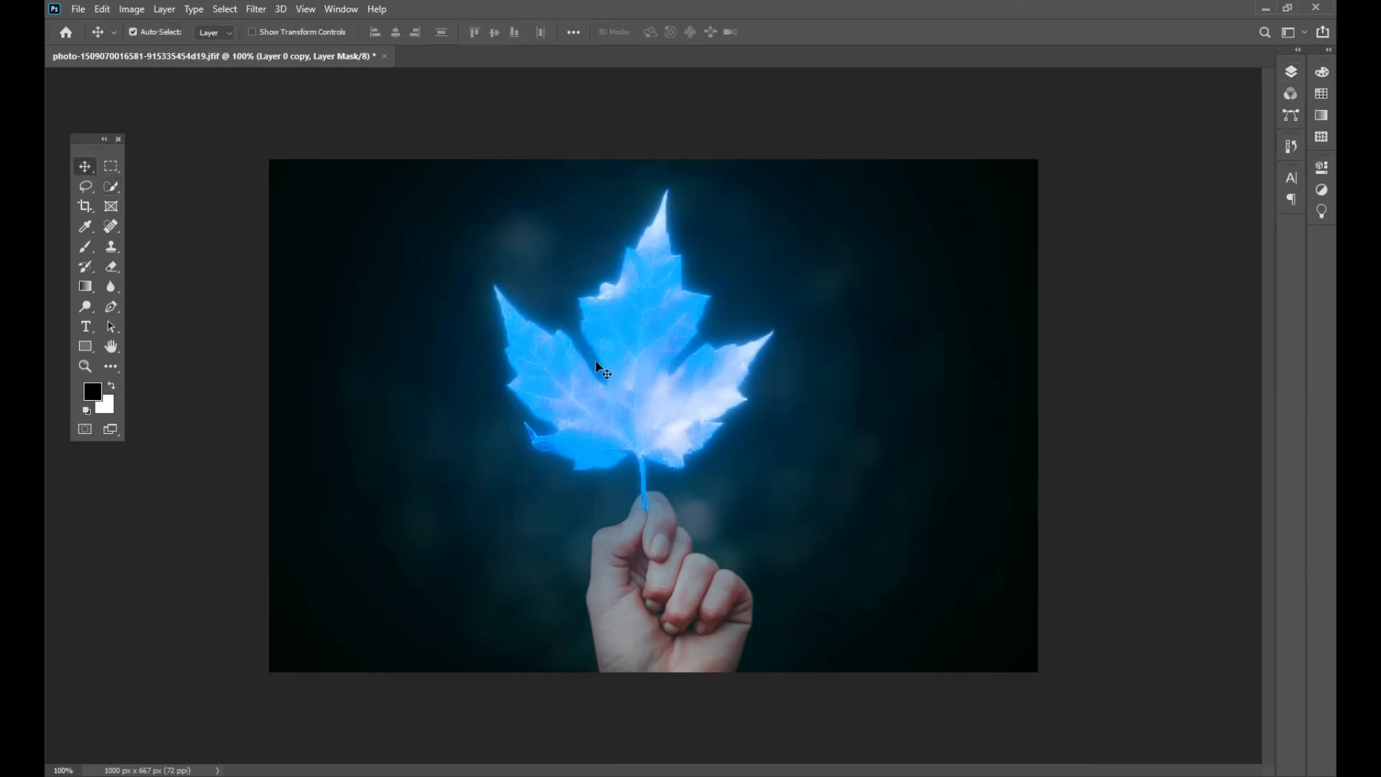